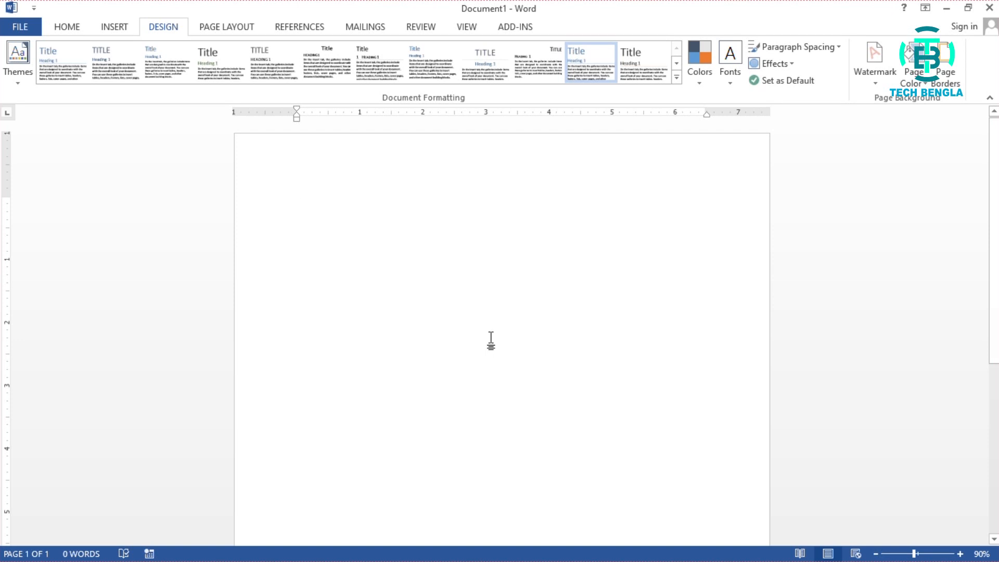
- Open the custom watermark settings and choose a picture watermark for the blank document
left_click(874, 83)
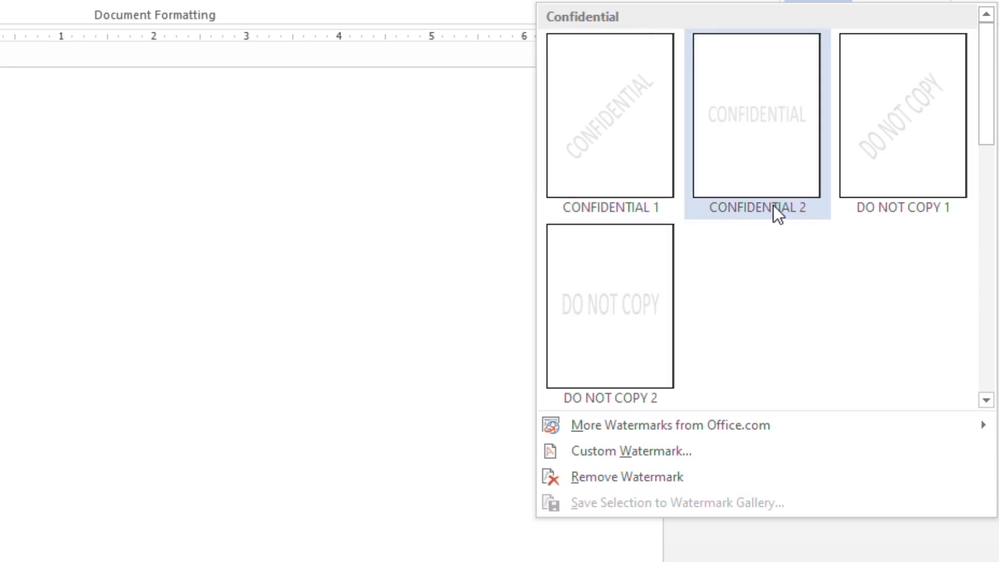
mouse_move(606, 418)
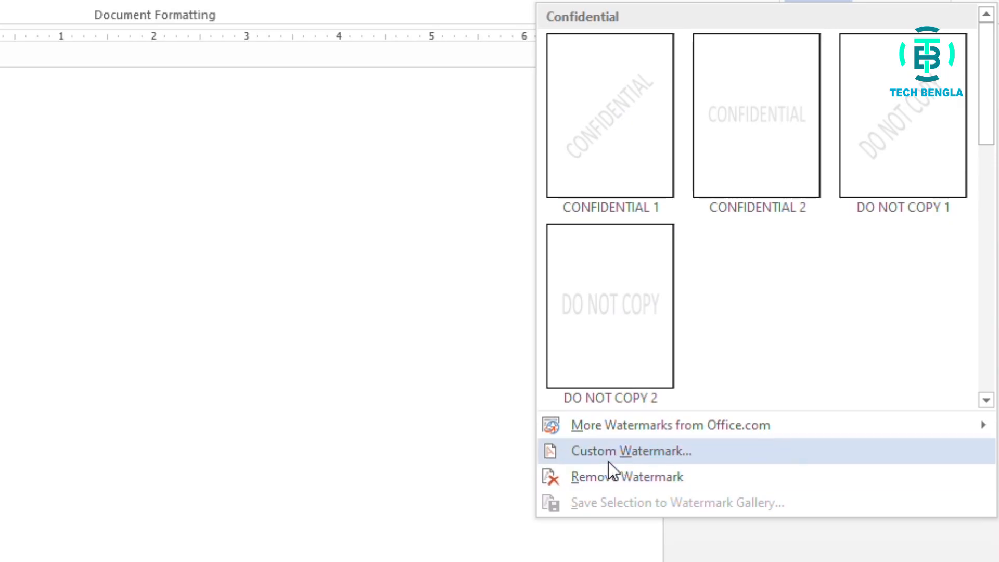
left_click(641, 450)
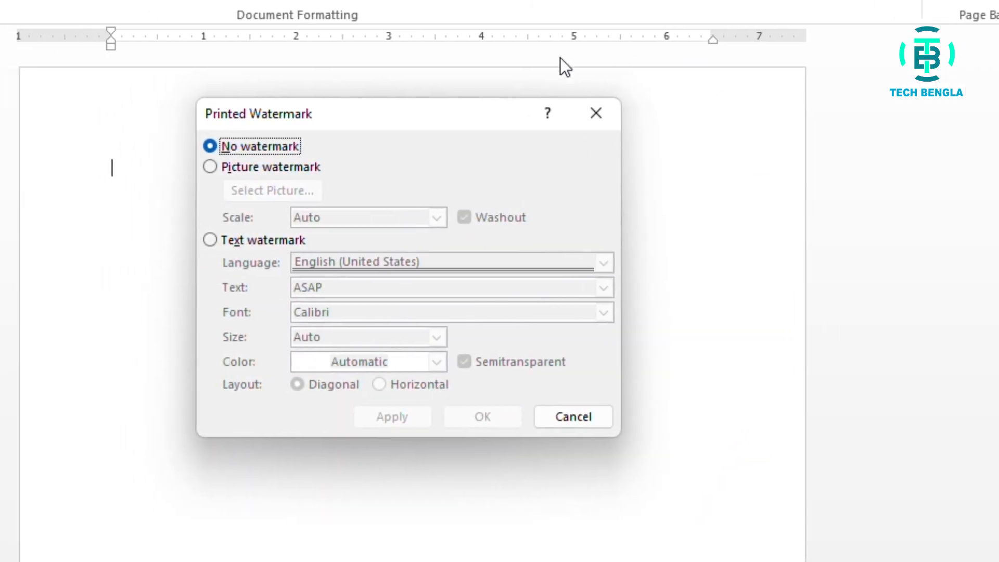
left_click_drag(499, 116, 479, 112)
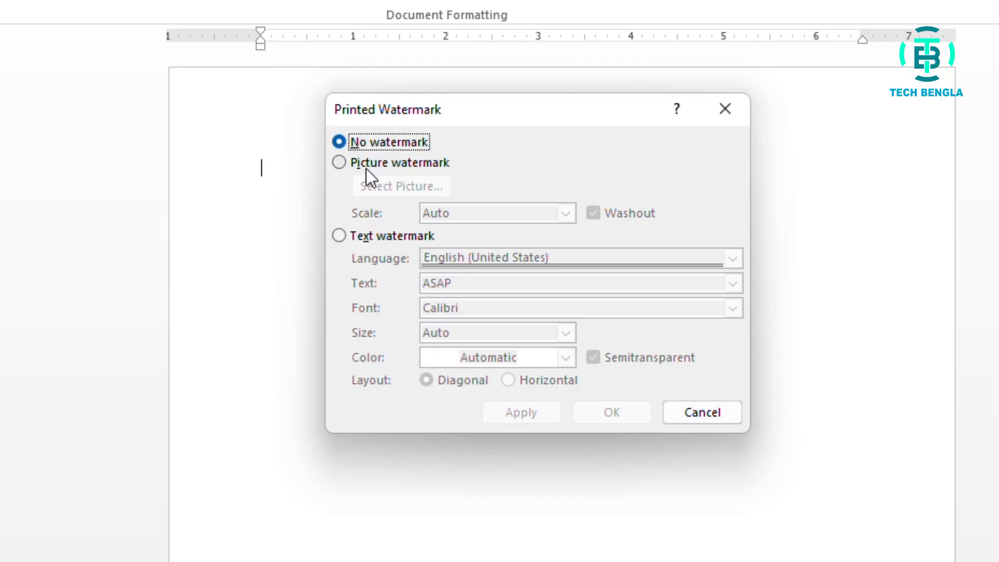
left_click(338, 164)
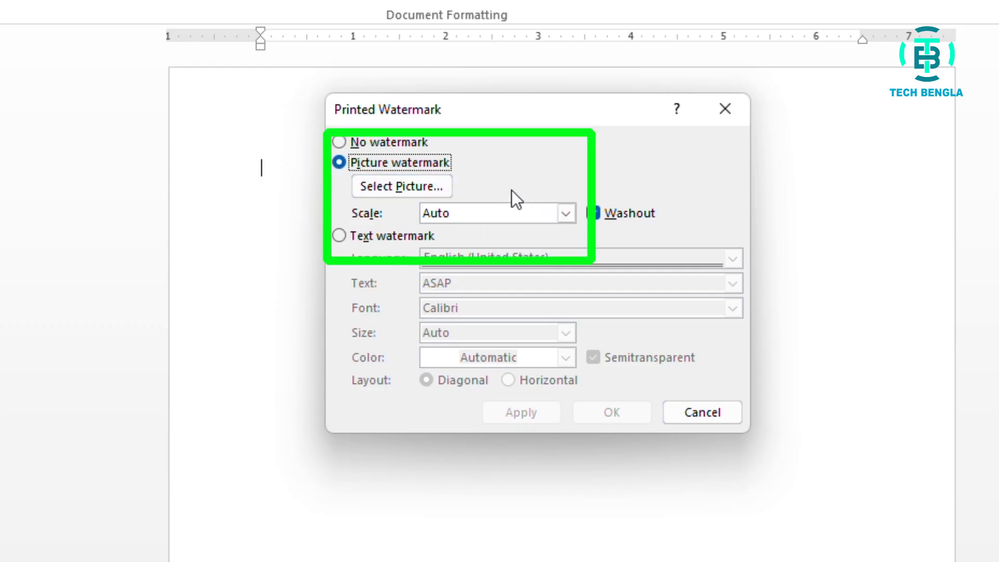
- Load logo.png from the Desktop as the picture watermark and apply it with Auto scale and Washout
left_click(394, 191)
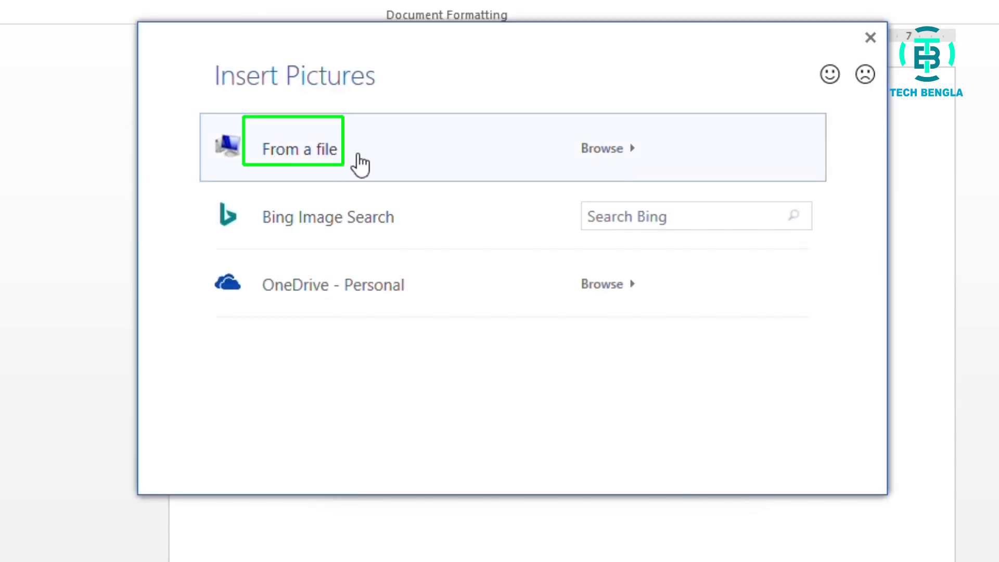
left_click_drag(369, 42, 410, 61)
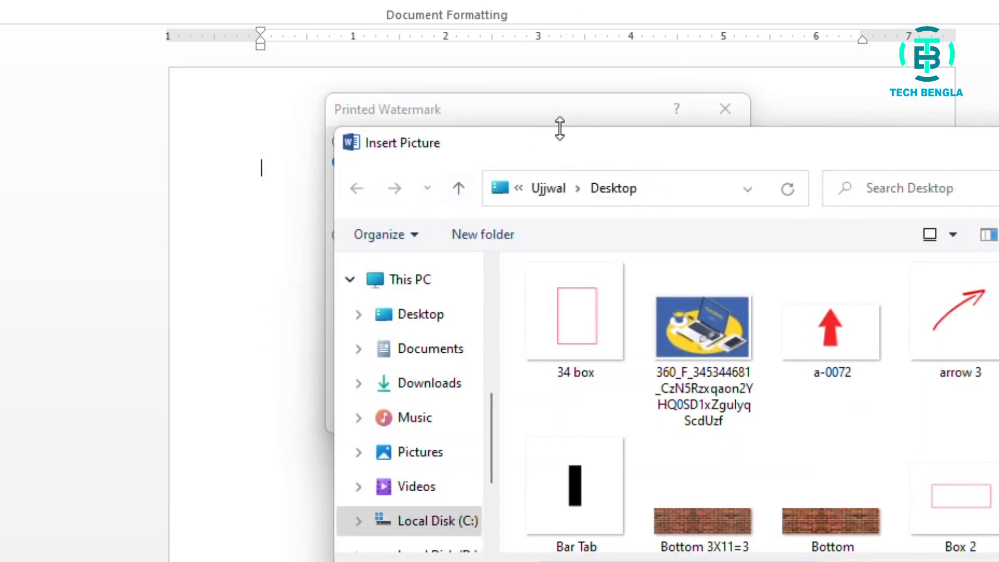
left_click_drag(559, 129, 439, 109)
scroll(835, 413, "down", 3)
scroll(827, 410, "down", 10)
scroll(826, 405, "up", 3)
left_click(842, 318)
left_click(751, 555)
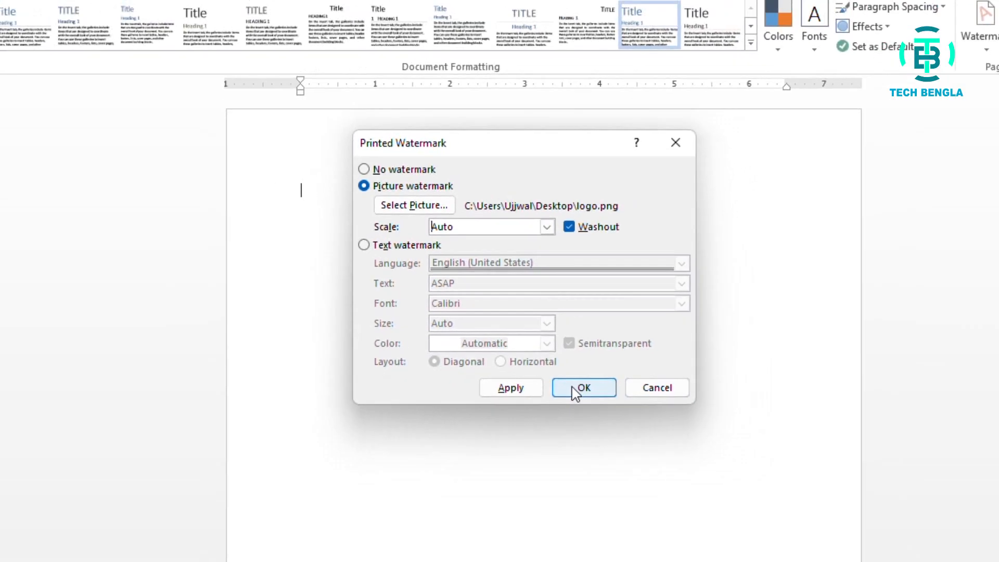
left_click(576, 389)
- Examine the logo watermark on the page and in the print preview
scroll(566, 347, "down", 6)
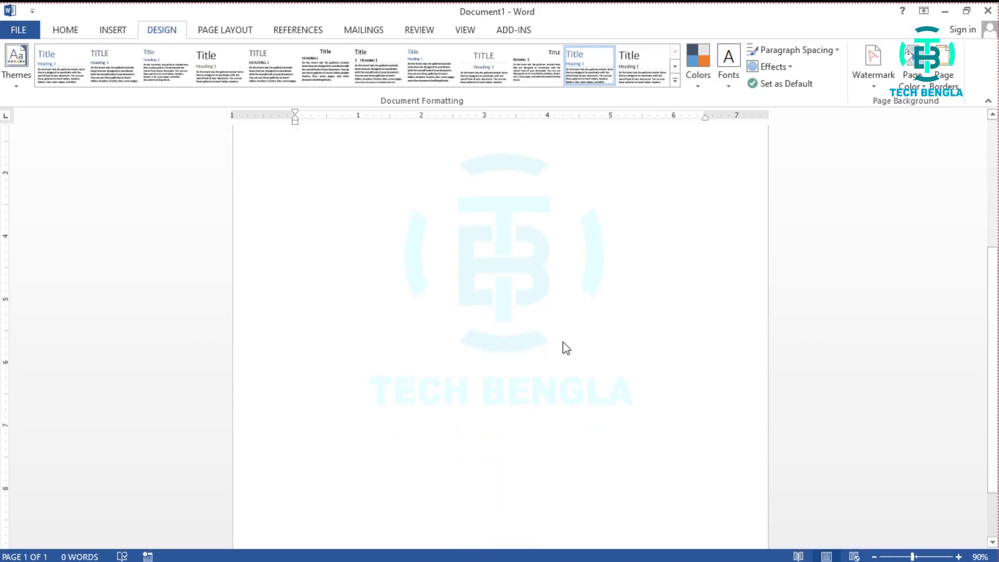
scroll(566, 348, "down", 2)
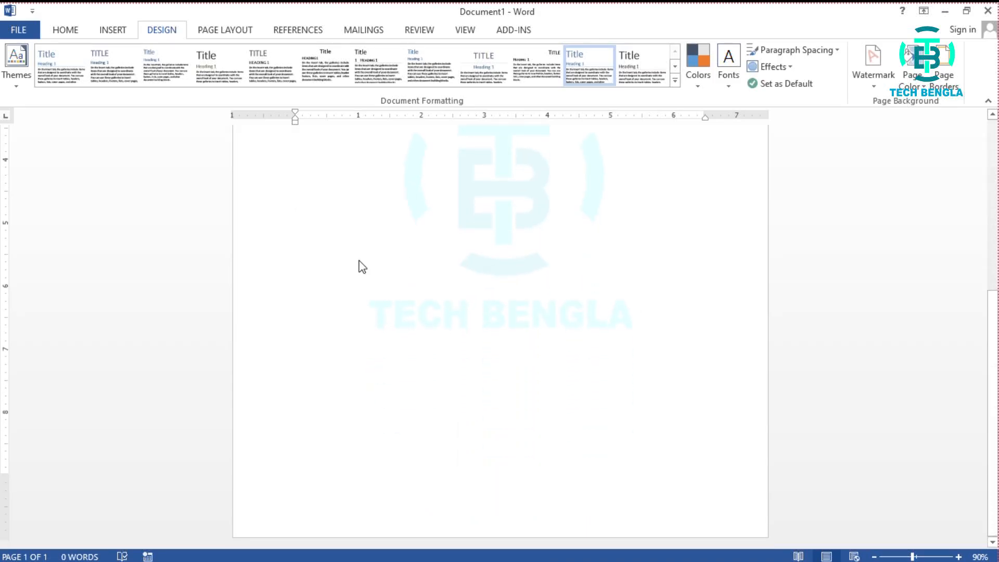
left_click(19, 30)
left_click(46, 206)
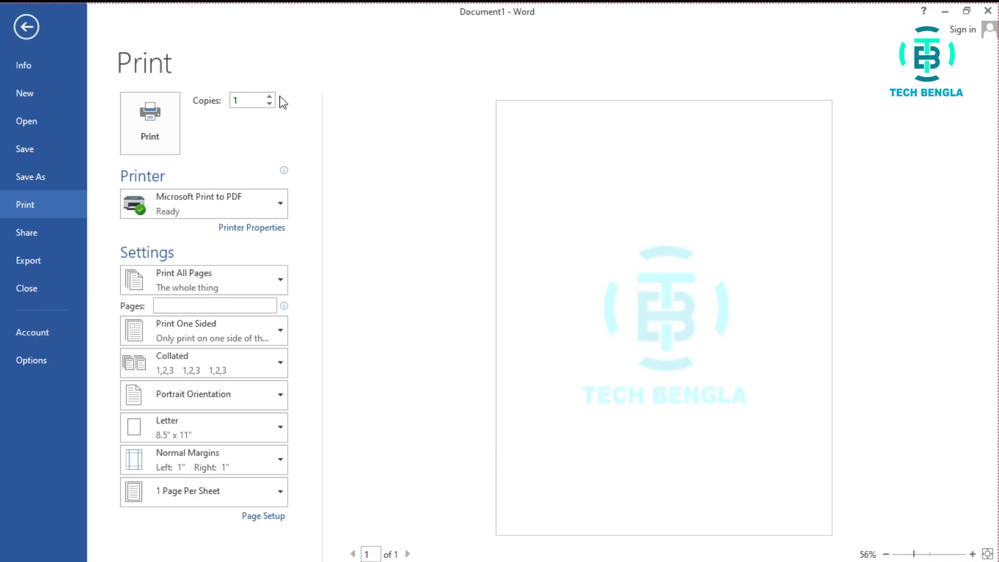
left_click(35, 29)
- Paste the holiday leave application letter onto the watermarked page and check how the logo sits behind its text
scroll(535, 300, "up", 1)
scroll(536, 299, "down", 3)
scroll(537, 300, "down", 2)
scroll(536, 299, "up", 4)
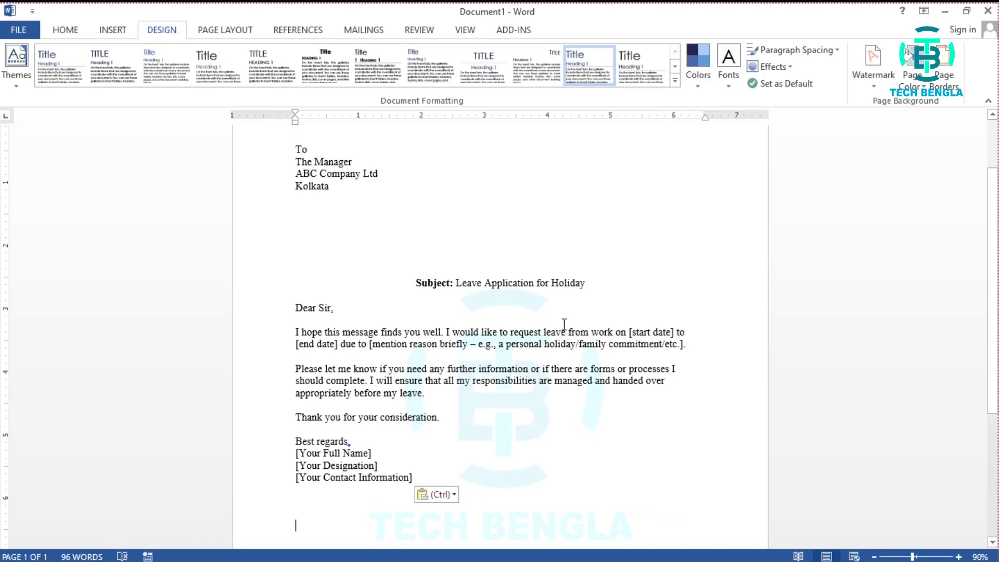
scroll(564, 323, "down", 3)
scroll(564, 324, "down", 2)
scroll(564, 325, "up", 7)
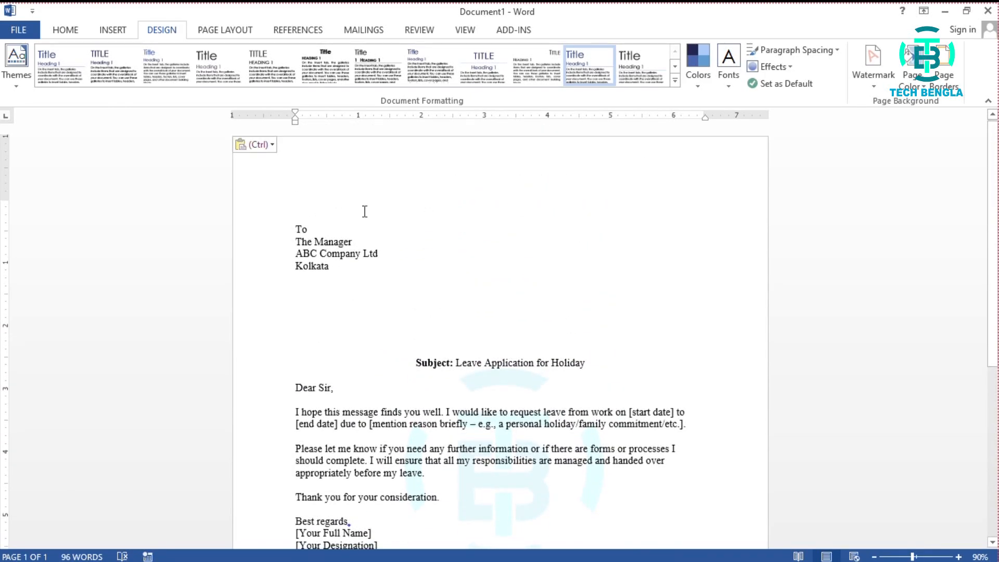
scroll(591, 340, "down", 2)
scroll(590, 340, "down", 5)
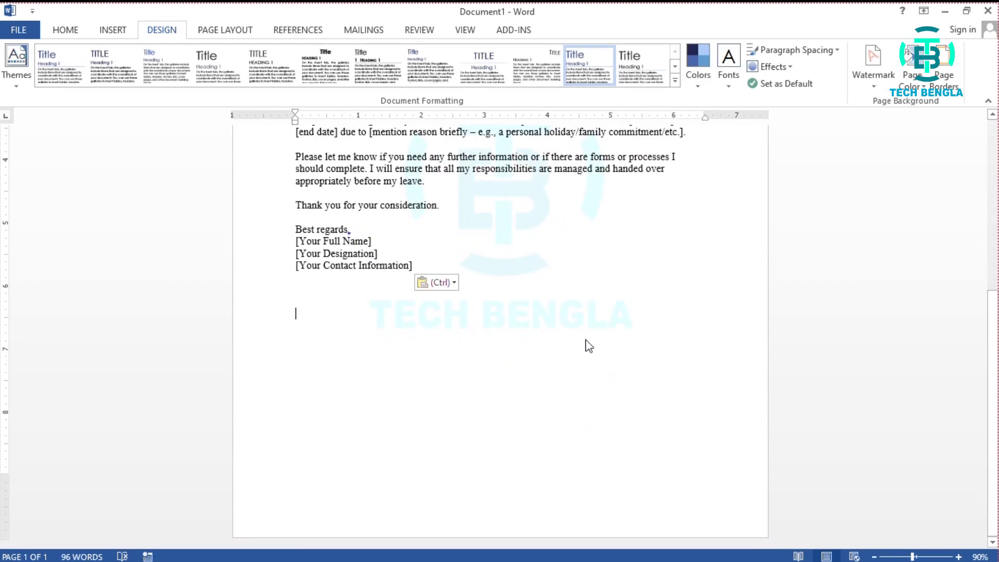
scroll(581, 345, "up", 6)
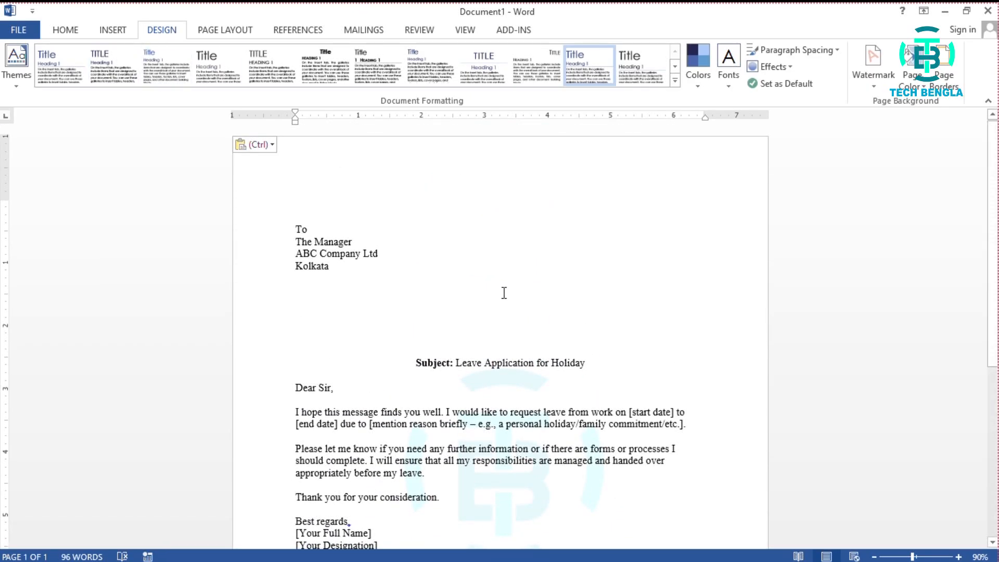
- Check the leave application letter in the print preview and return to the document
left_click(24, 31)
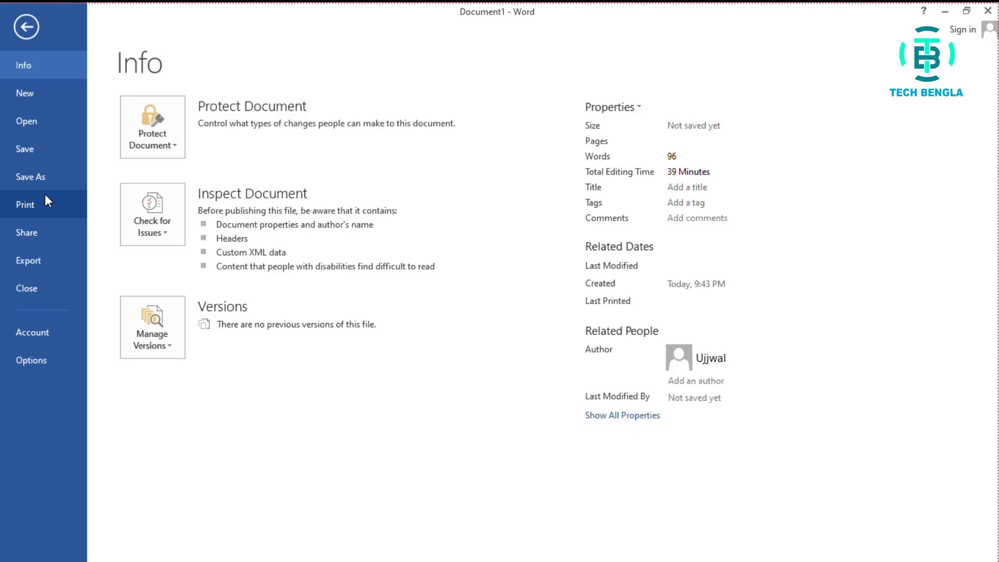
left_click(44, 197)
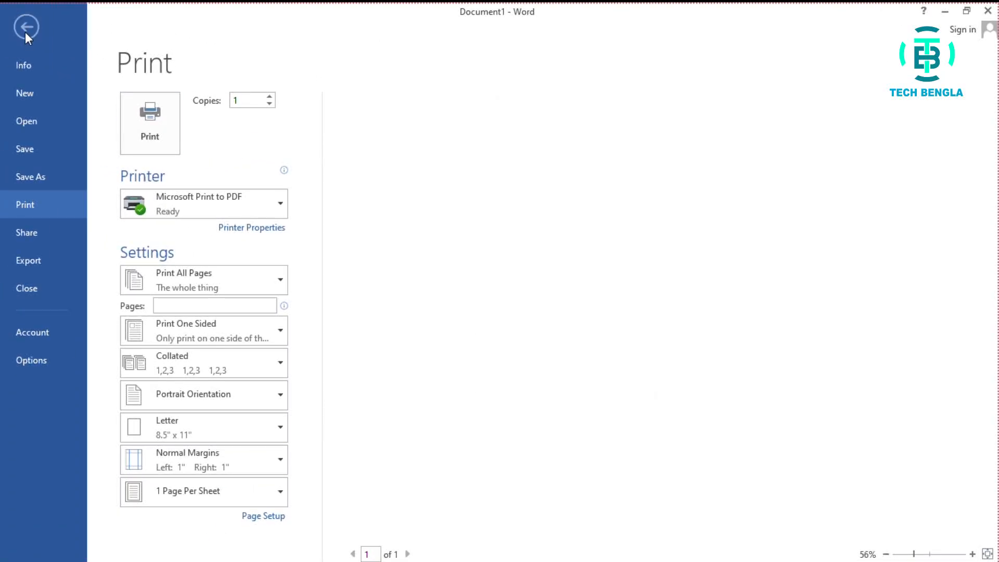
left_click(26, 29)
key("ctrl+v")
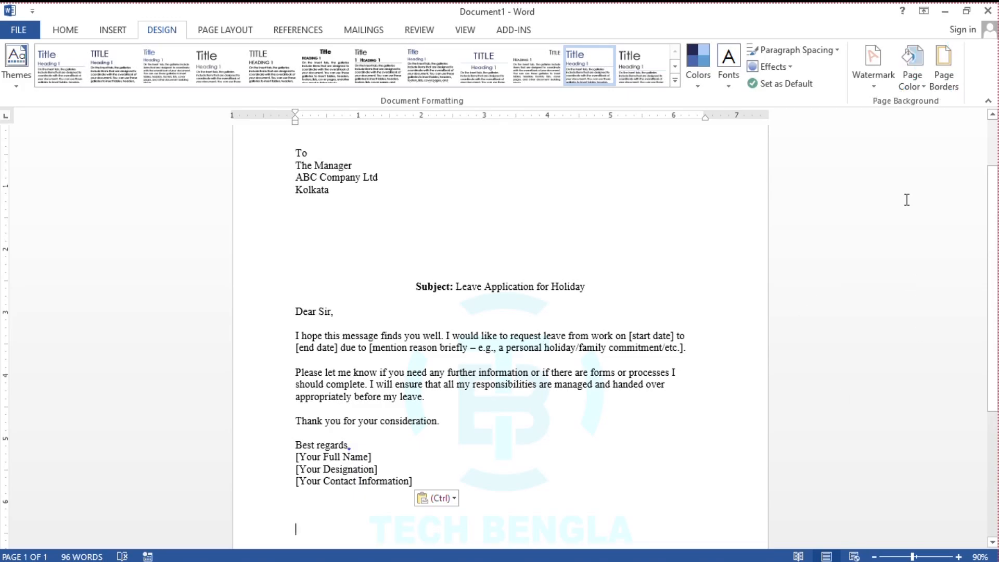
- Remove the logo watermark from the letter and open the custom watermark settings
left_click(873, 89)
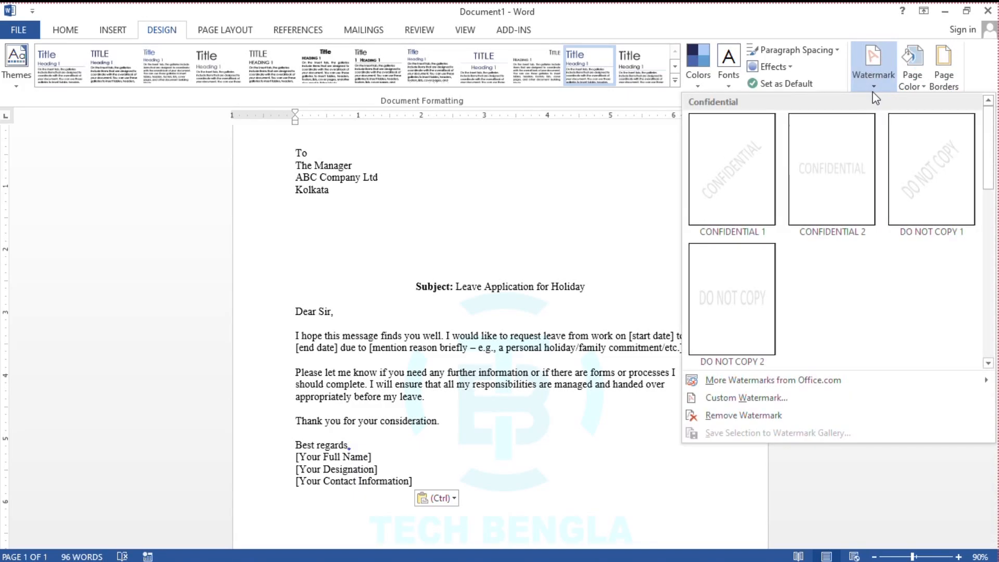
left_click(767, 416)
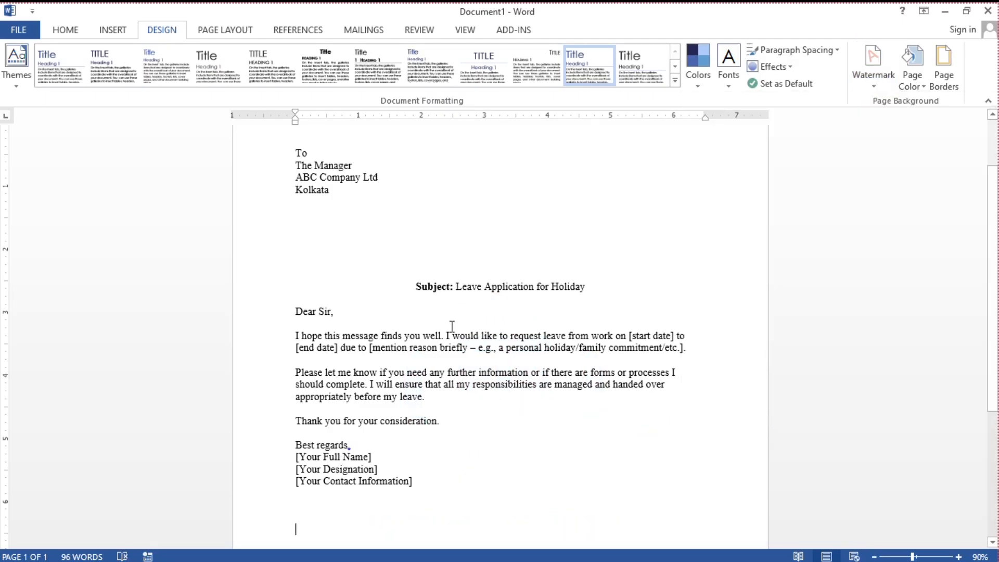
left_click(869, 80)
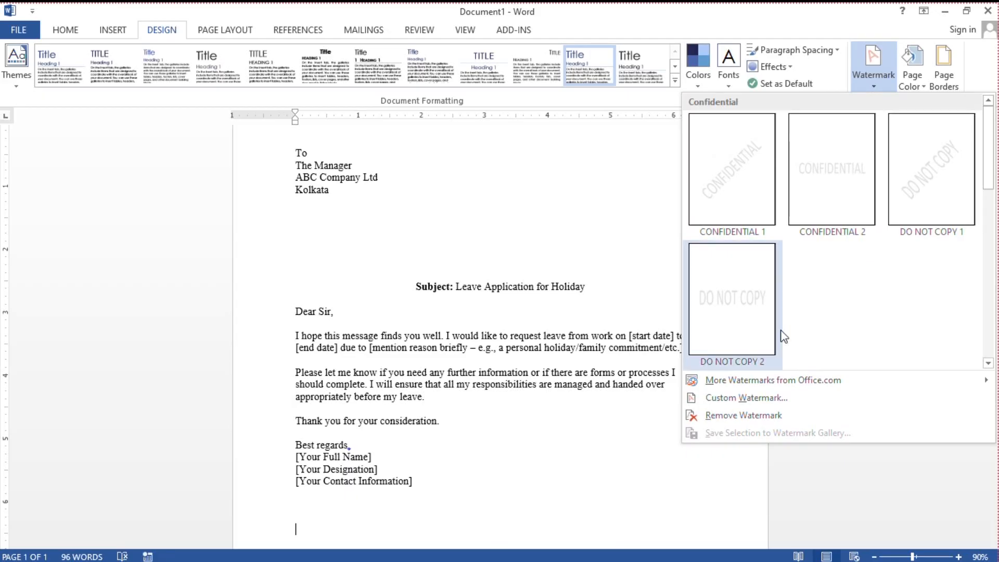
left_click(744, 401)
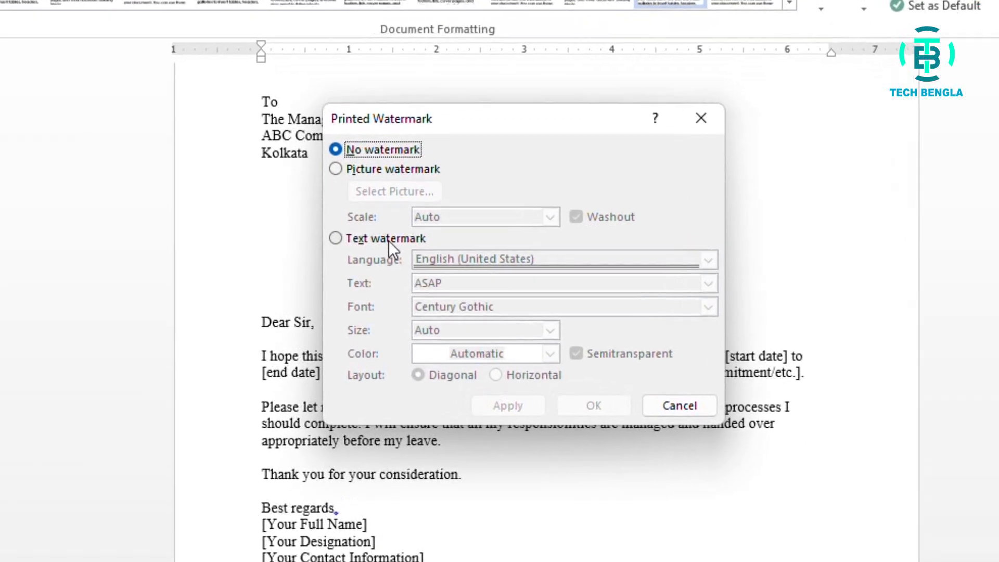
- Switch to a text watermark and replace its text with TECH BENGLA
left_click(355, 237)
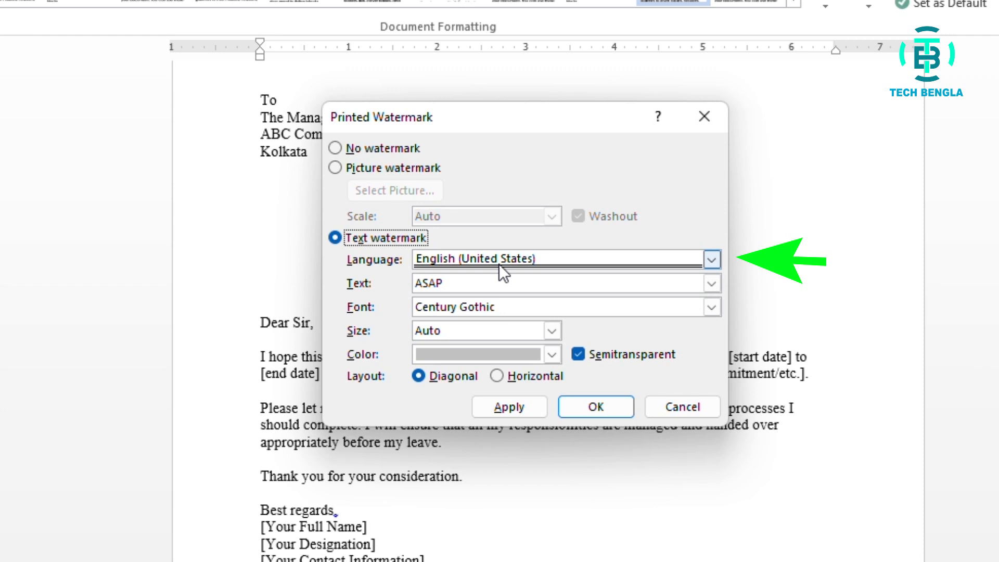
left_click_drag(415, 282, 452, 283)
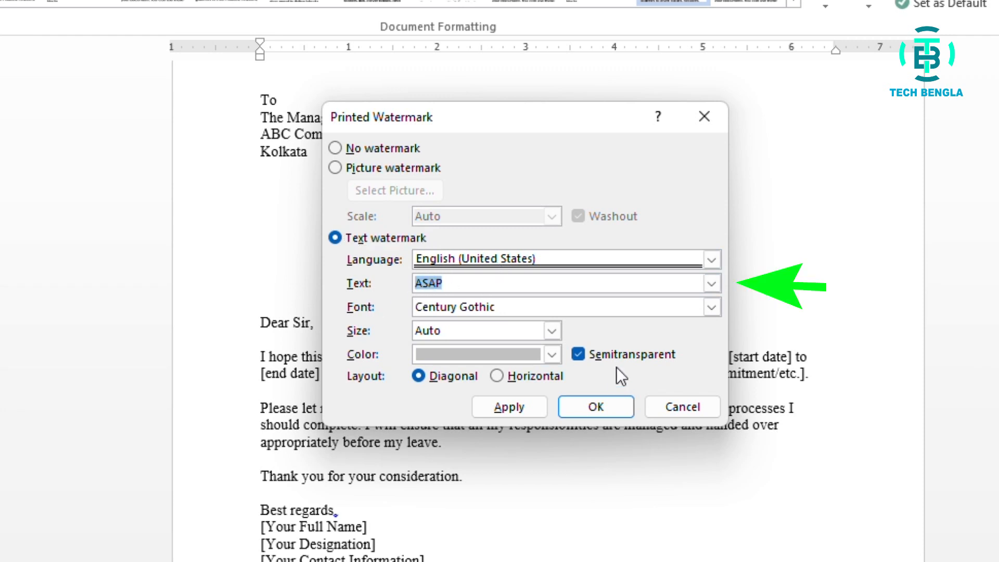
type("TE")
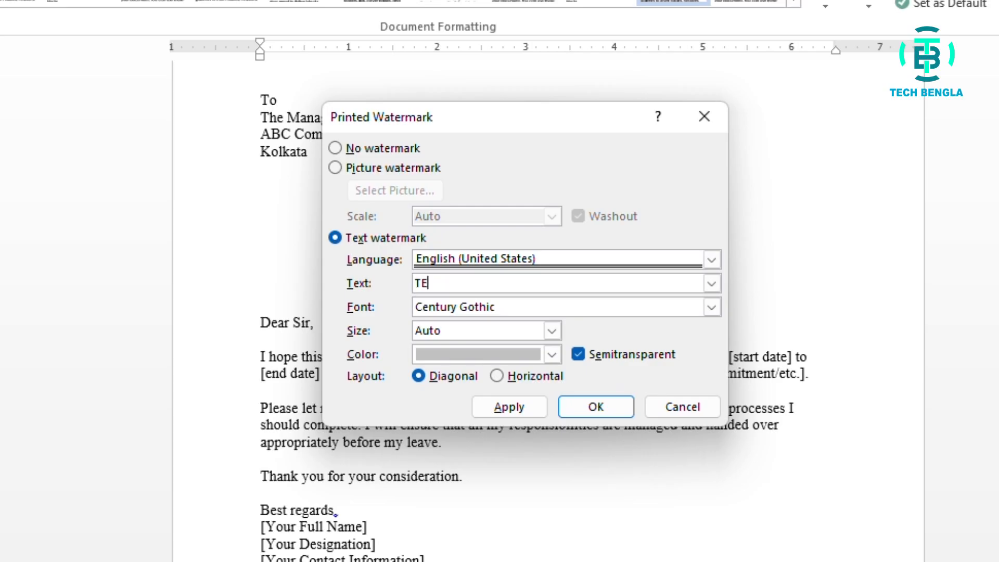
type("CH BENGLA")
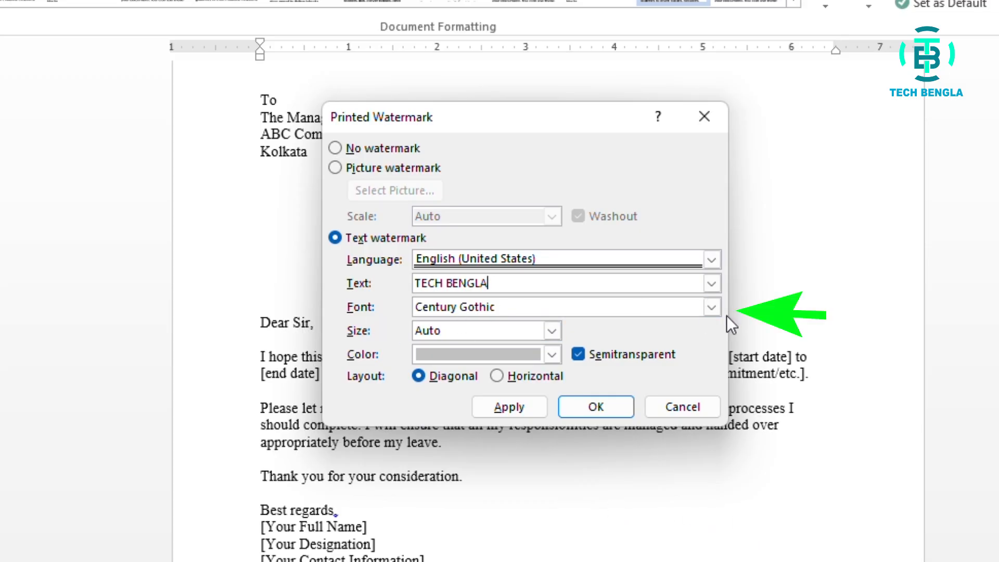
- Set the watermark text's font to Cooper Std Black
left_click(711, 308)
scroll(617, 360, "down", 6)
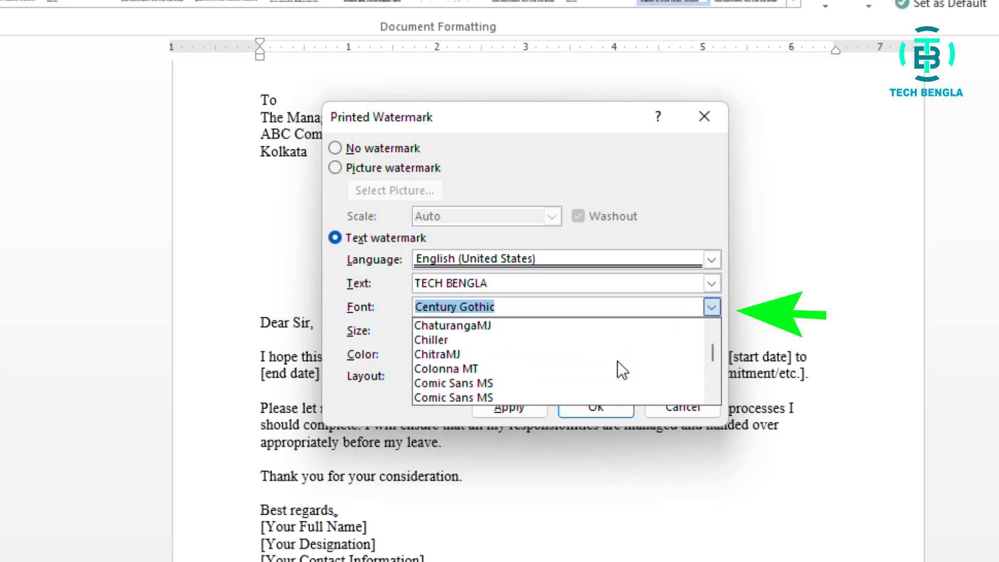
scroll(617, 361, "down", 6)
scroll(617, 361, "up", 10)
scroll(617, 360, "down", 2)
scroll(617, 360, "down", 2)
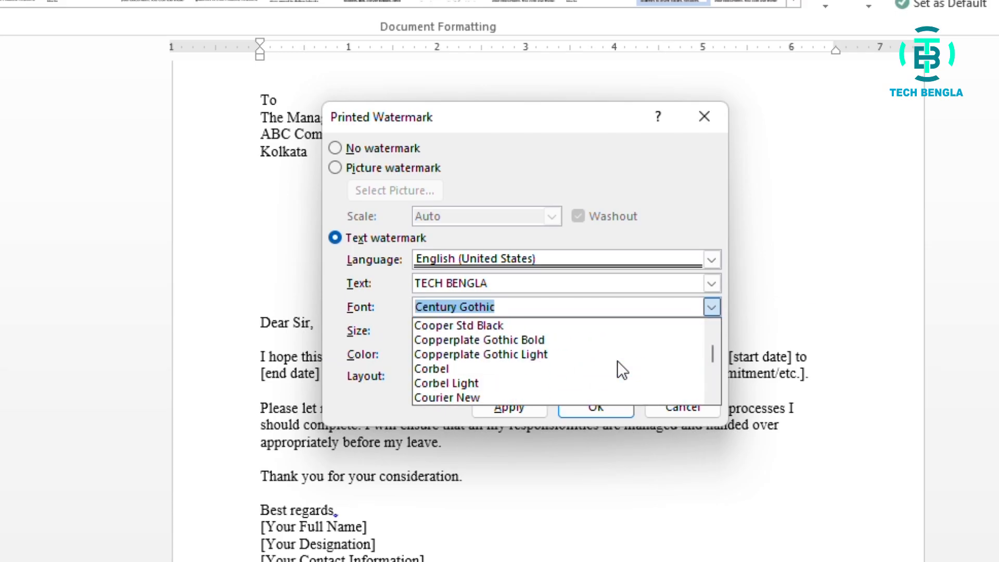
left_click(525, 326)
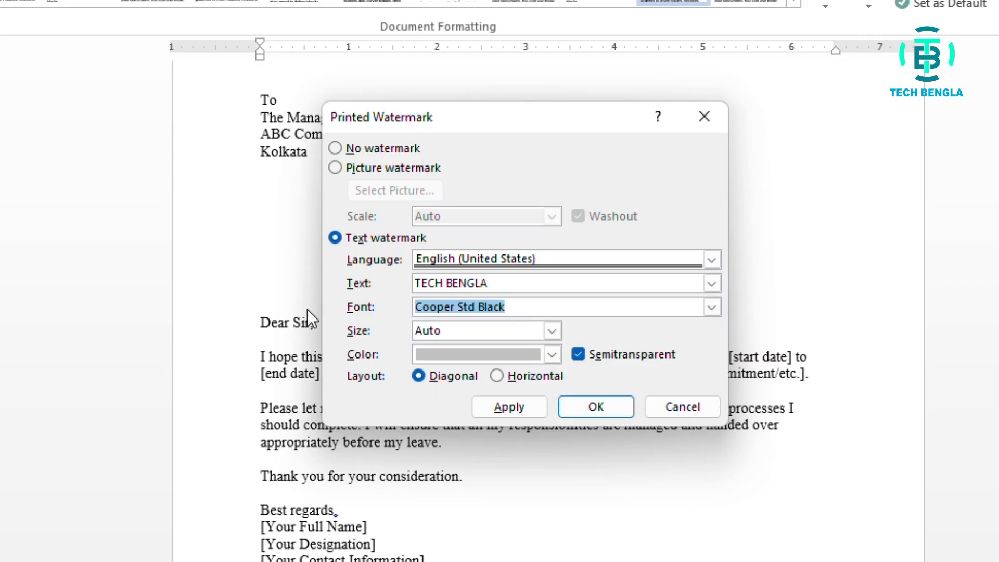
- Keep the watermark's size at Auto and set its color to the medium blue-violet theme color
left_click(552, 331)
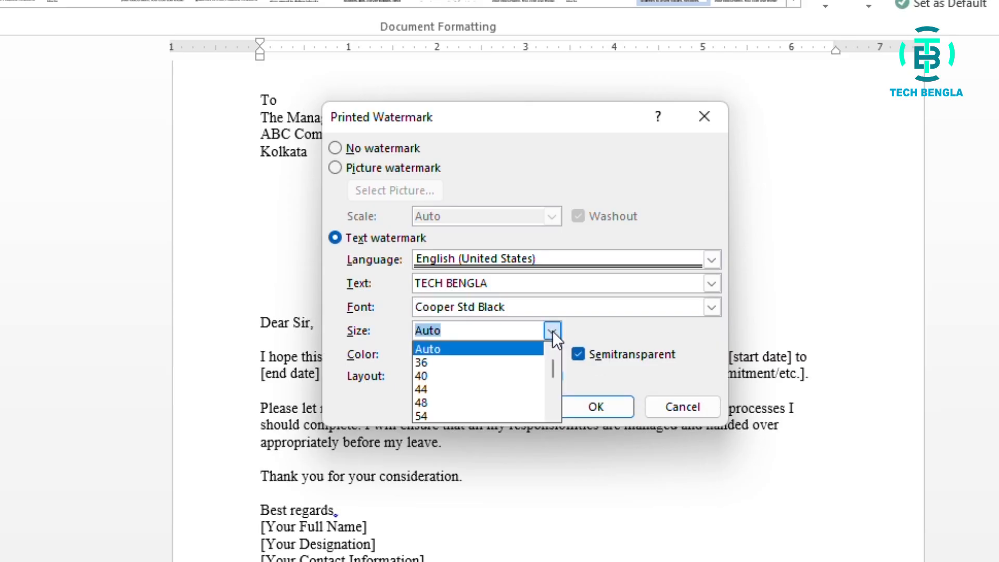
left_click(553, 331)
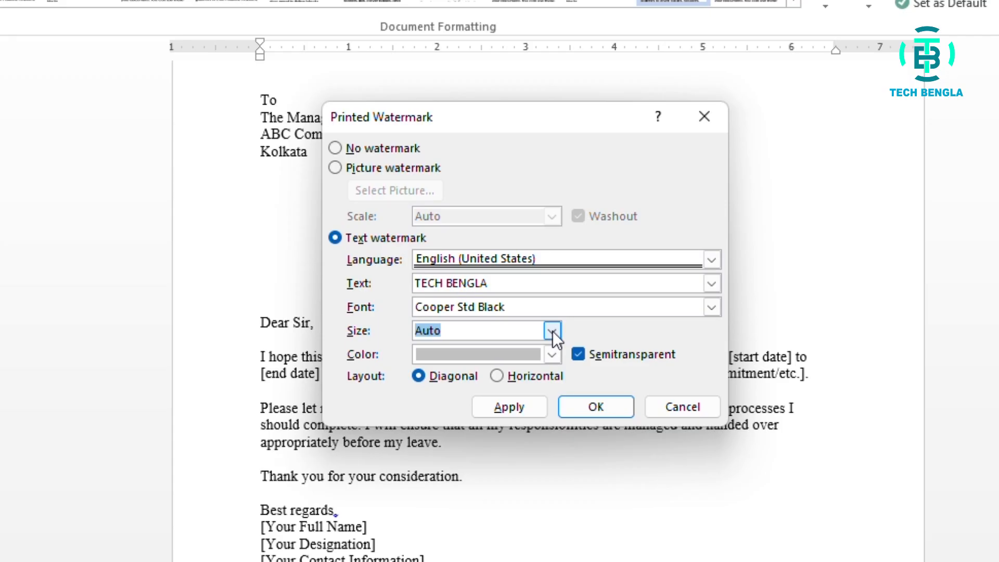
left_click(553, 360)
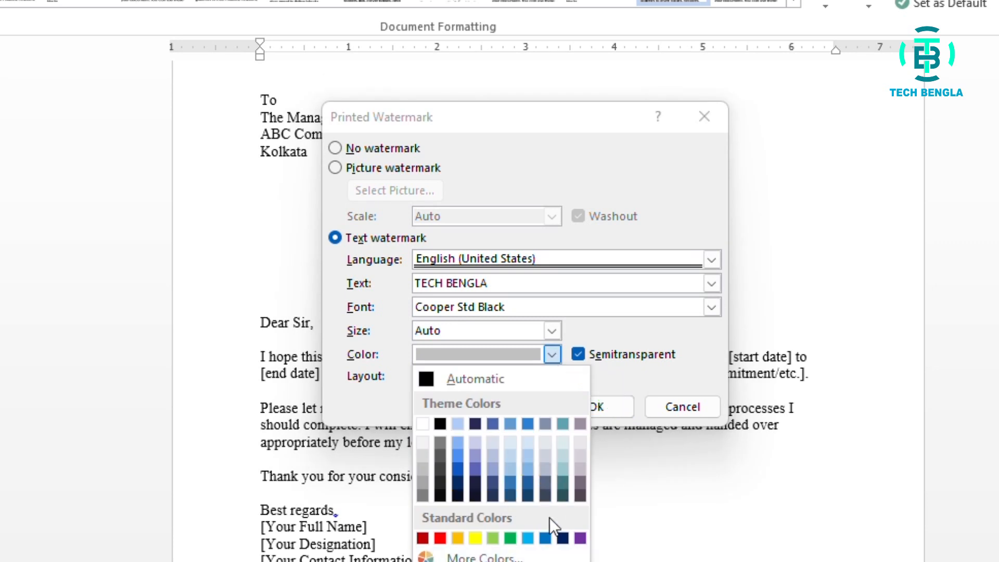
left_click(477, 472)
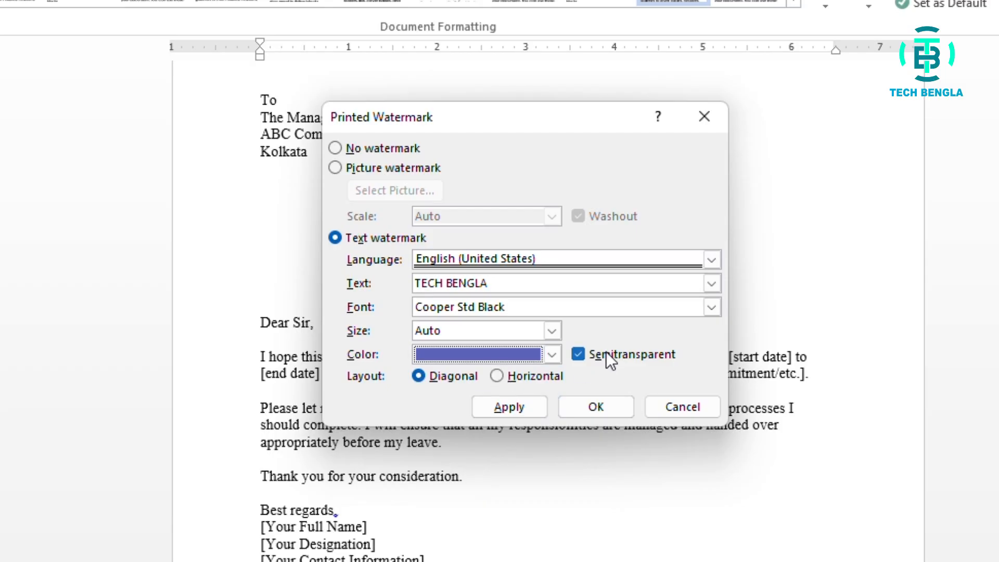
- Compare the two layout options and set the watermark's layout to Horizontal
left_click(507, 377)
left_click(463, 377)
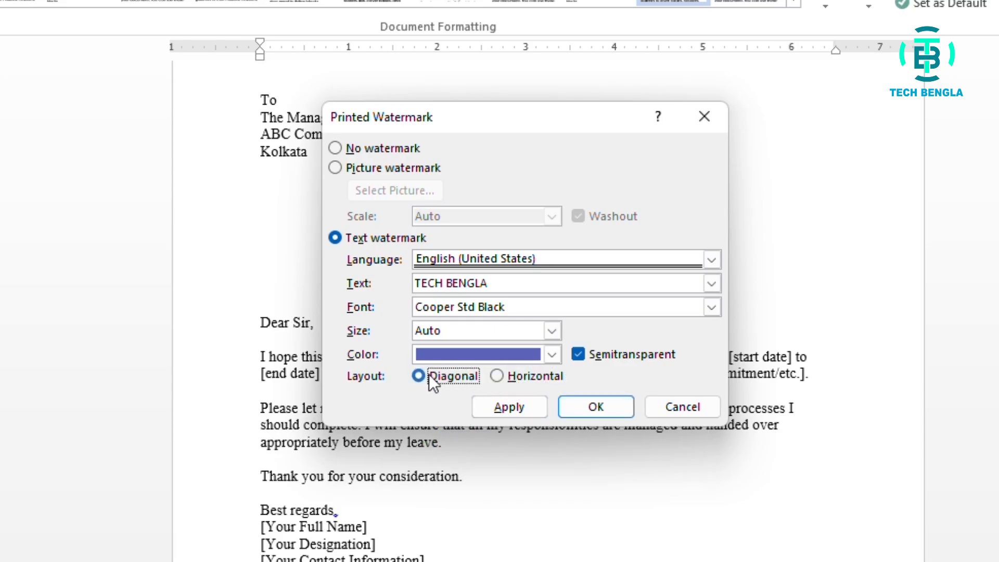
left_click(507, 376)
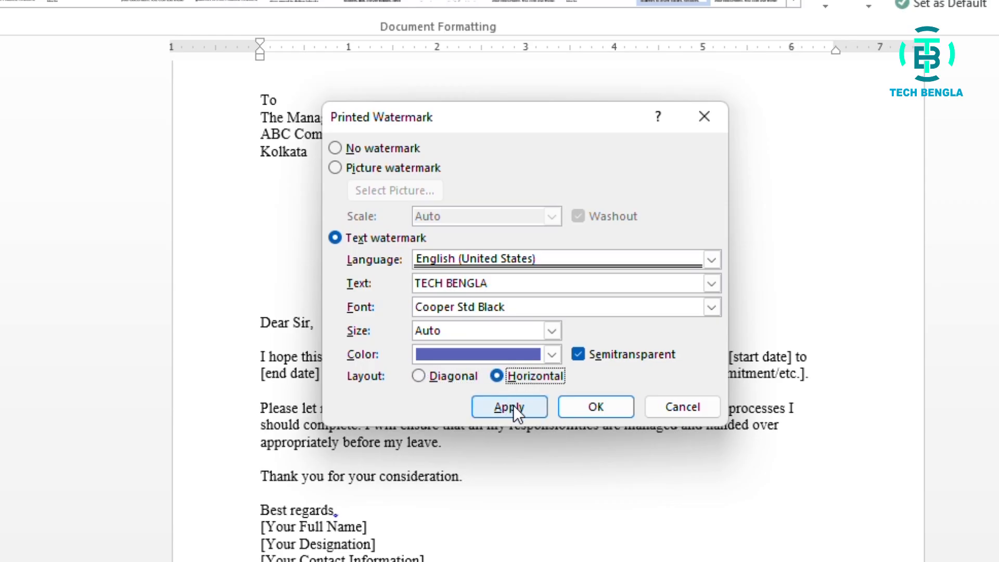
- Apply the horizontal TECH BENGLA text watermark to the document and review it on the page
left_click(572, 407)
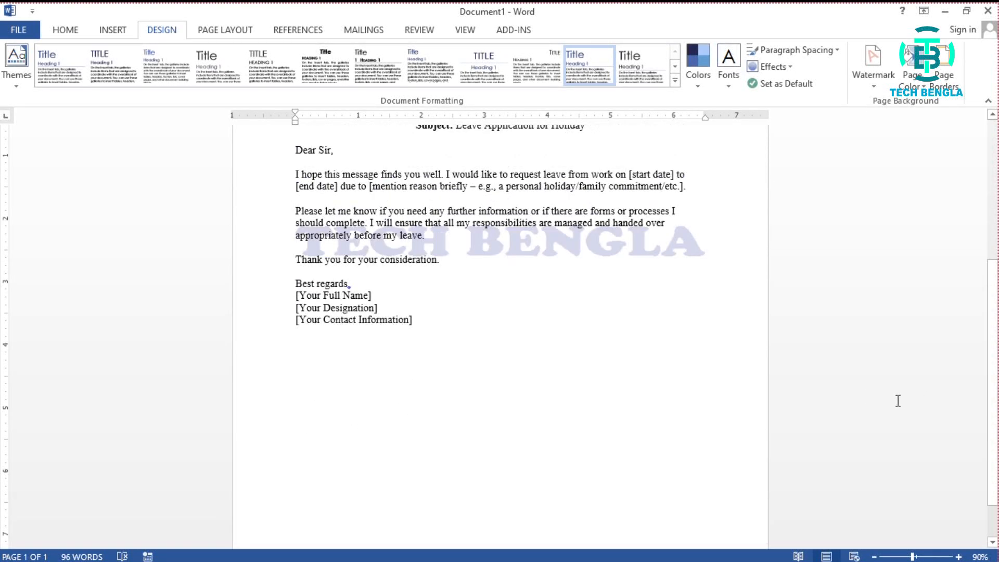
scroll(897, 395, "up", 3)
scroll(898, 395, "down", 3)
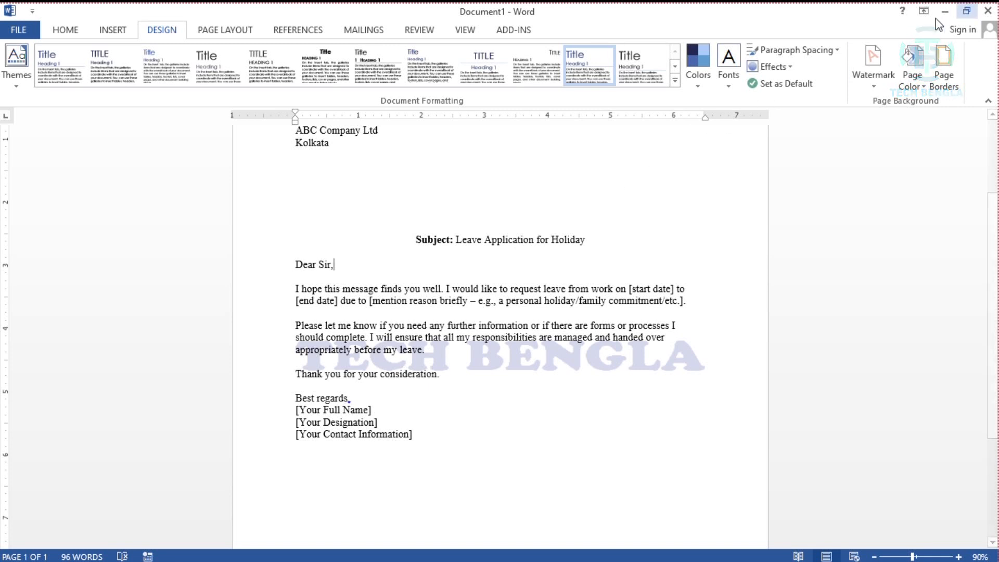
- Remove the TECH BENGLA text watermark from the document and check the page
left_click(874, 83)
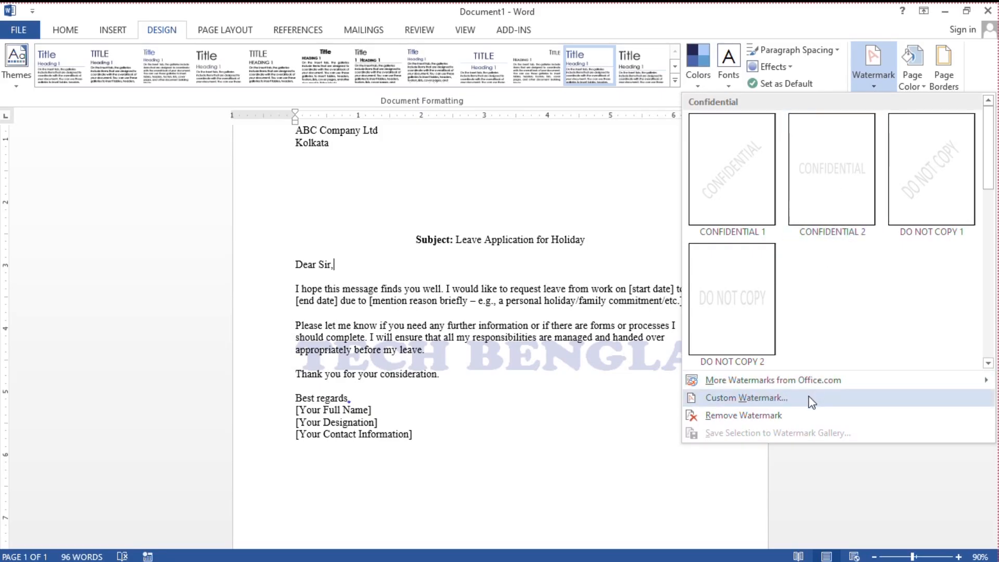
left_click(727, 415)
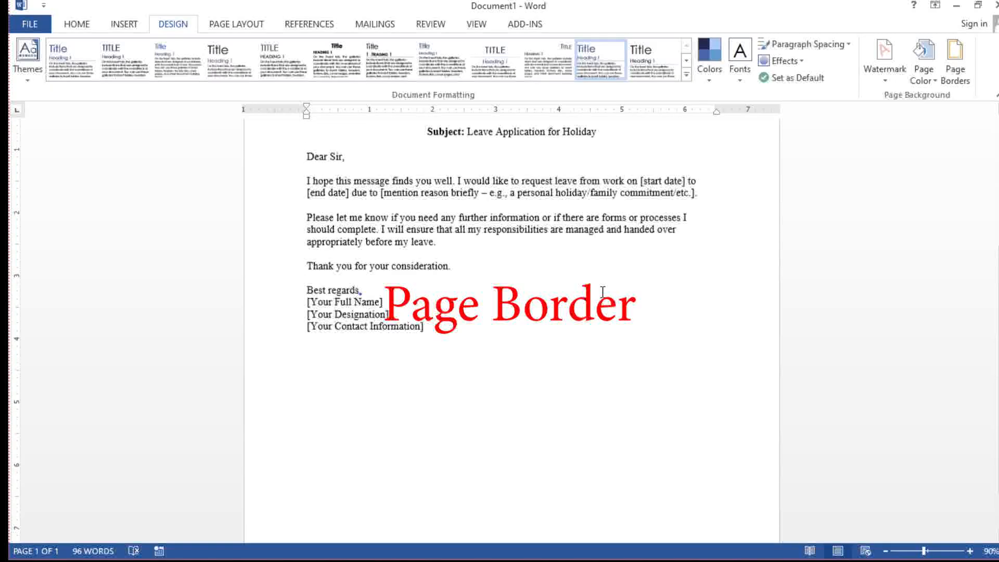
scroll(590, 264, "up", 5)
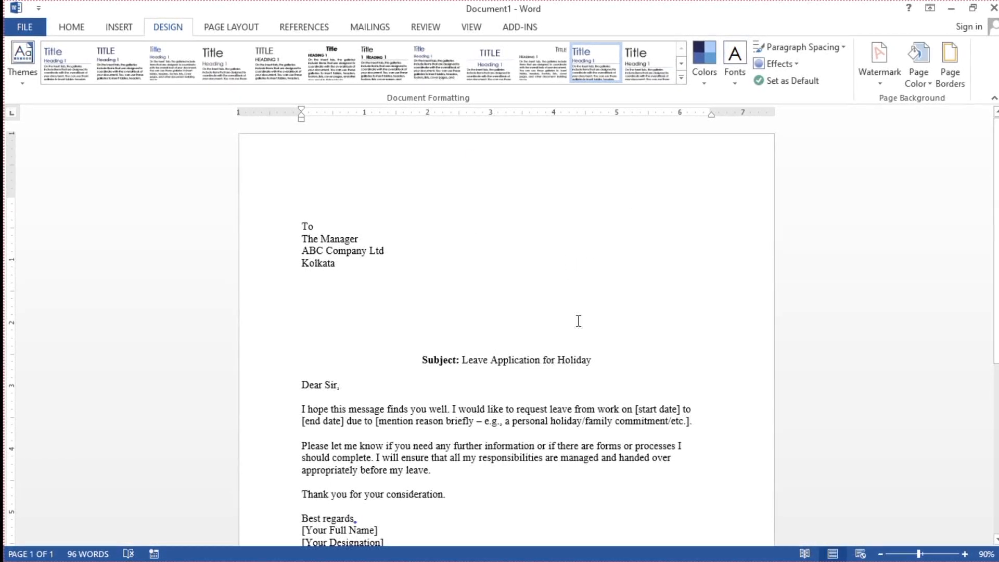
scroll(674, 308, "down", 7)
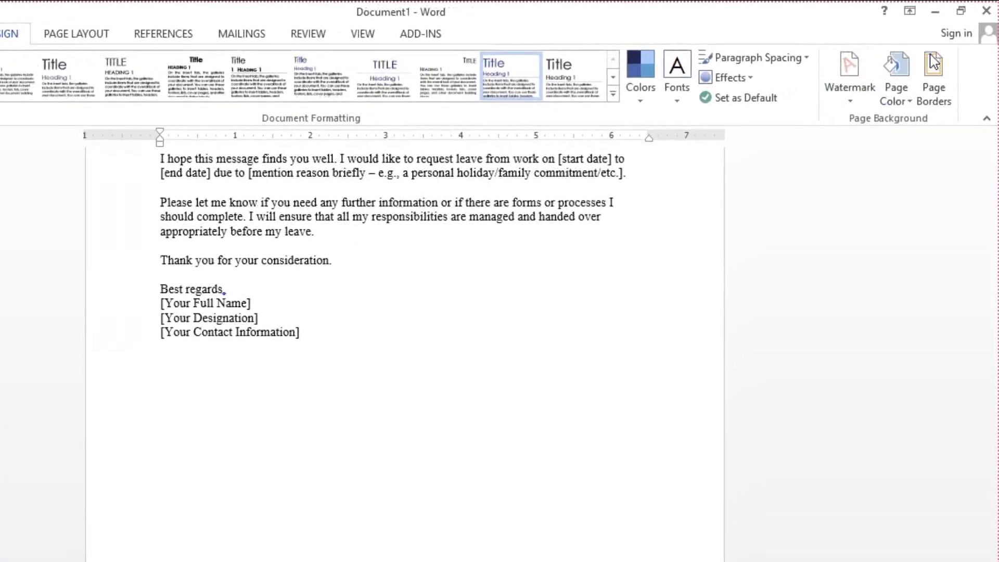
- Open the page border settings and choose the Box setting
left_click(909, 104)
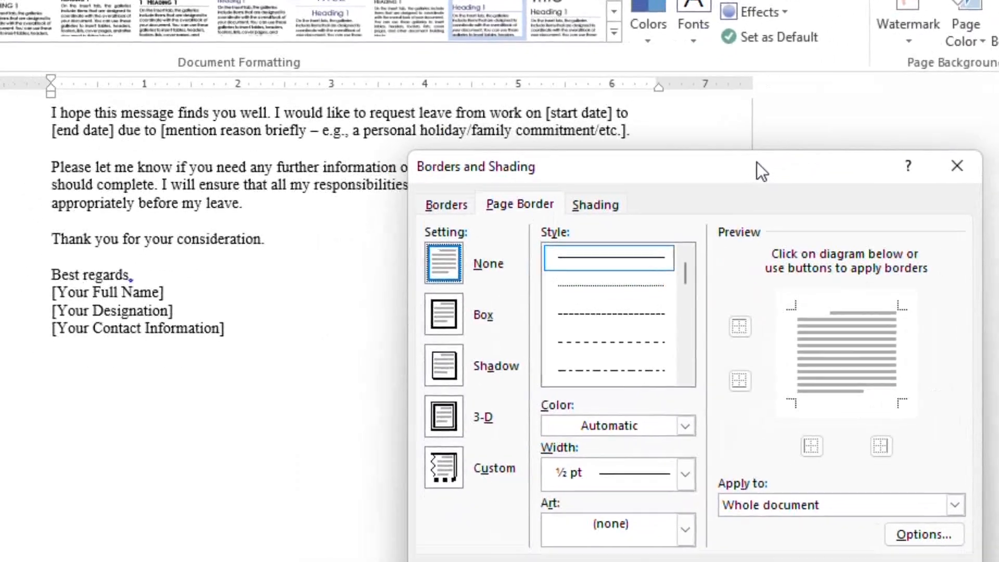
left_click_drag(757, 166, 439, 175)
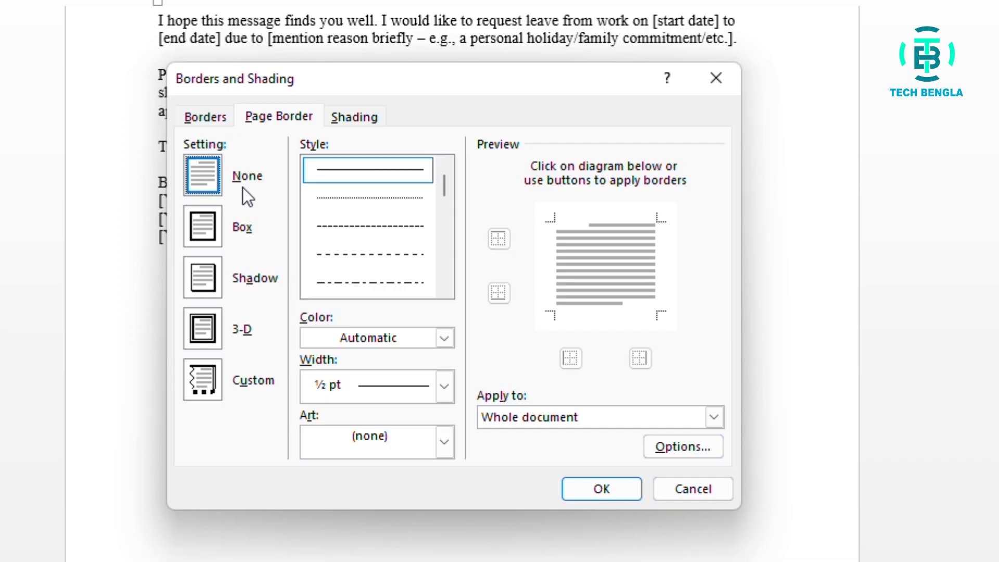
left_click(204, 226)
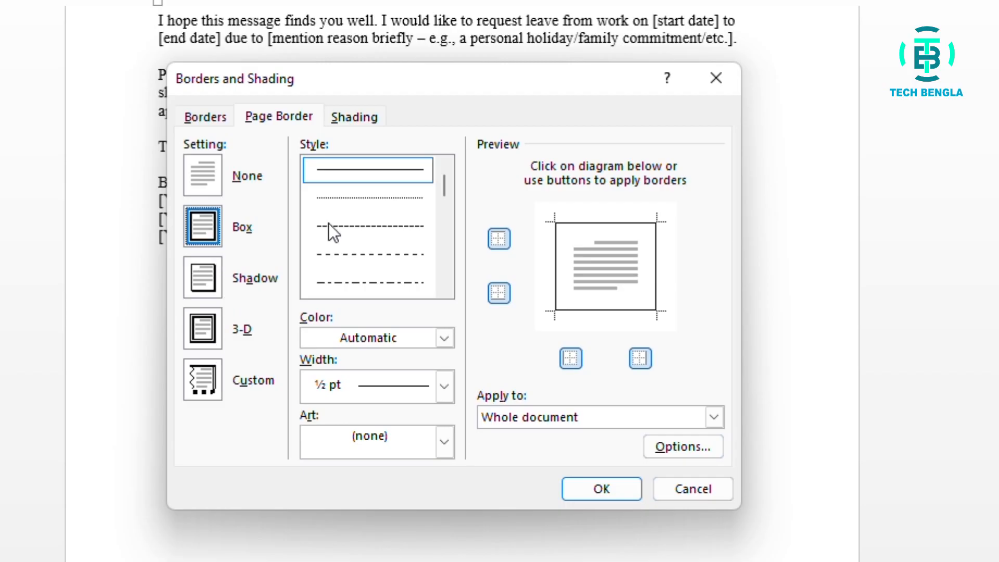
- Browse the line styles and set the page border to the thick gray band with a black inner edge
scroll(361, 191, "down", 6)
scroll(361, 190, "up", 2)
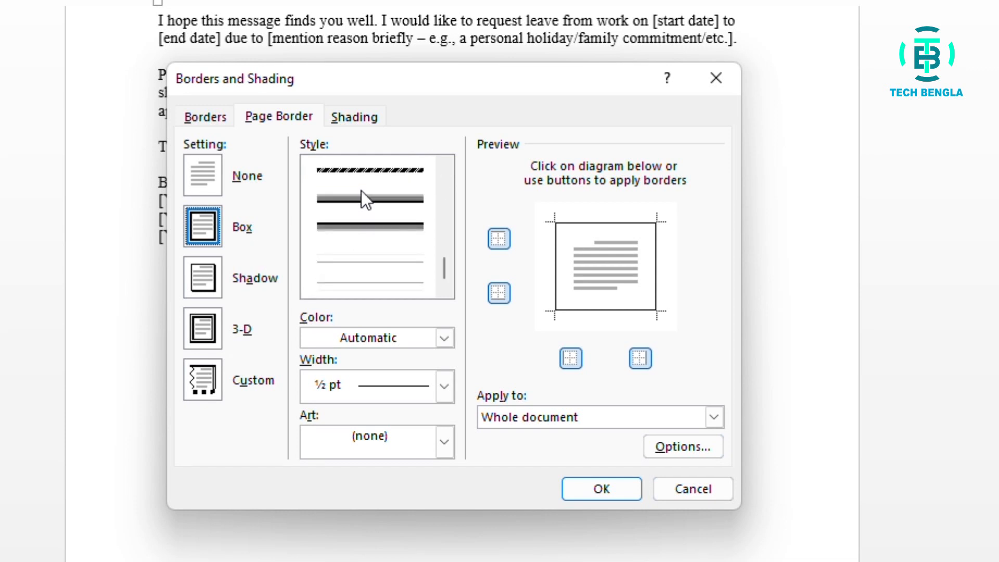
scroll(361, 190, "down", 3)
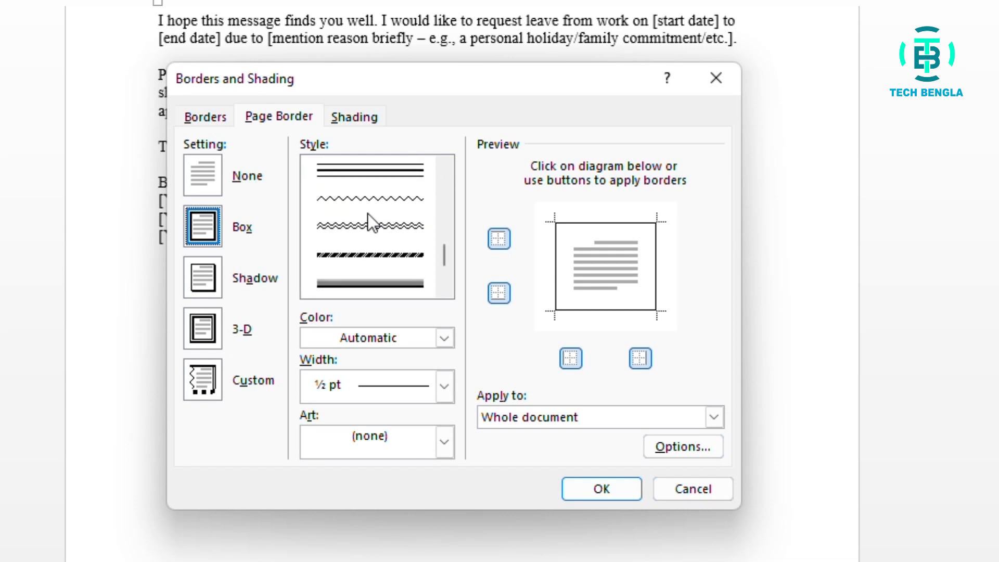
scroll(367, 214, "up", 3)
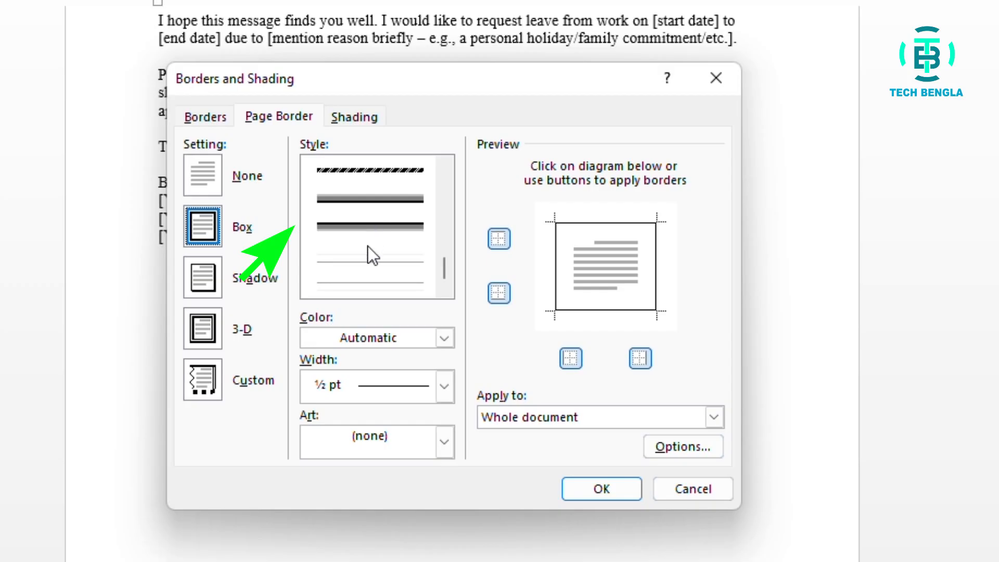
scroll(369, 242, "down", 6)
left_click(370, 201)
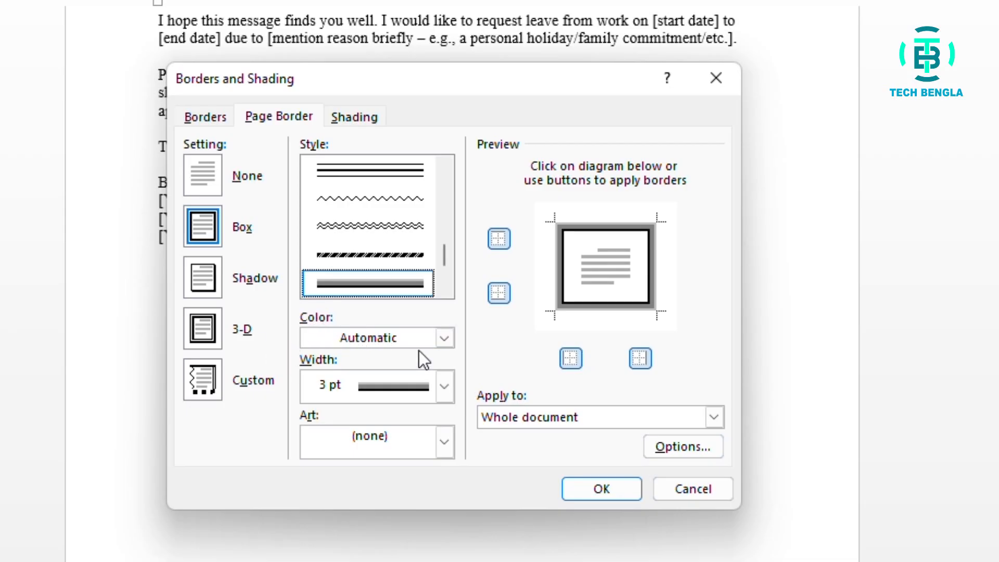
- Color the page border with the darker blue theme shade, set its width to 4 ½ pt, and apply it to the whole document
left_click(444, 339)
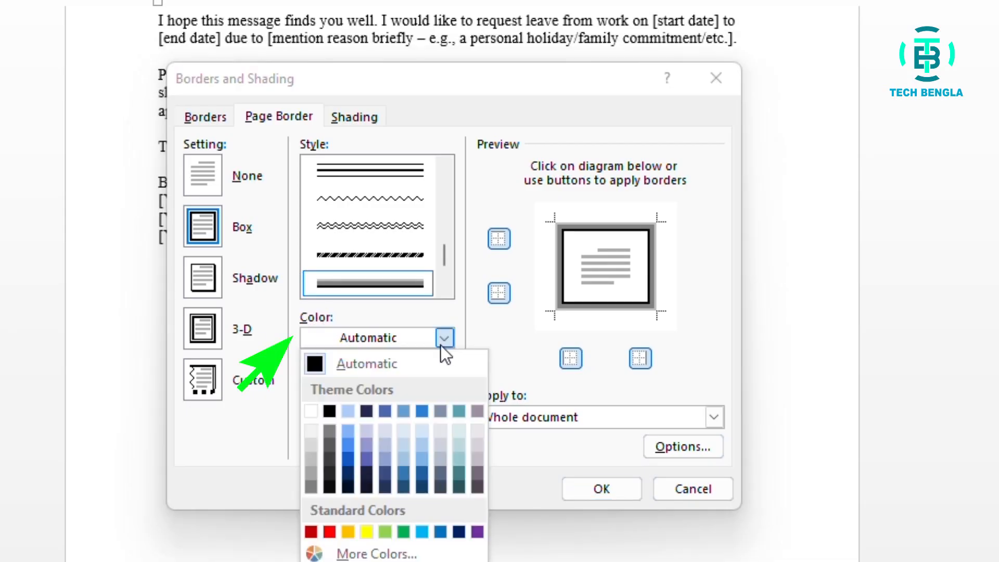
left_click(404, 472)
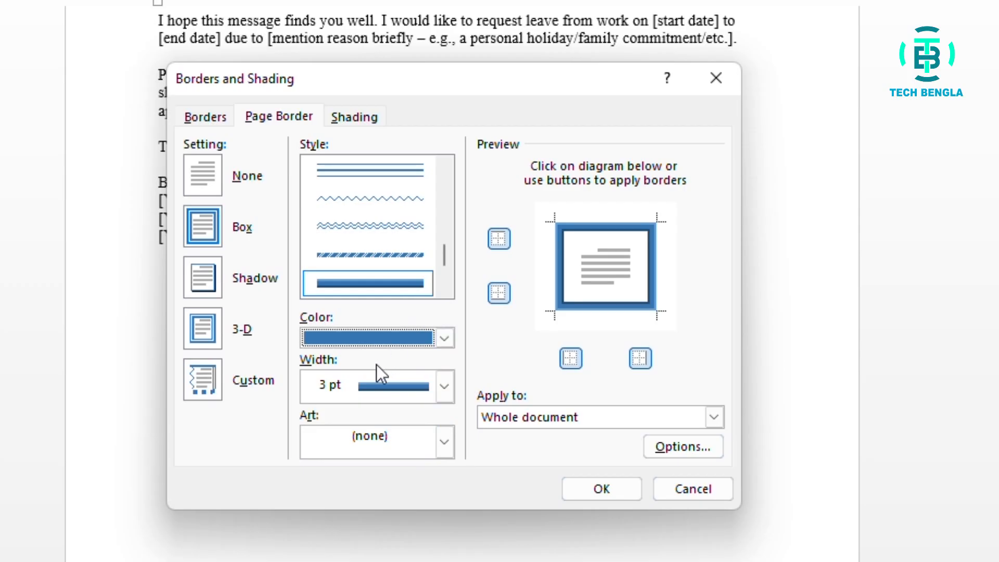
left_click(445, 386)
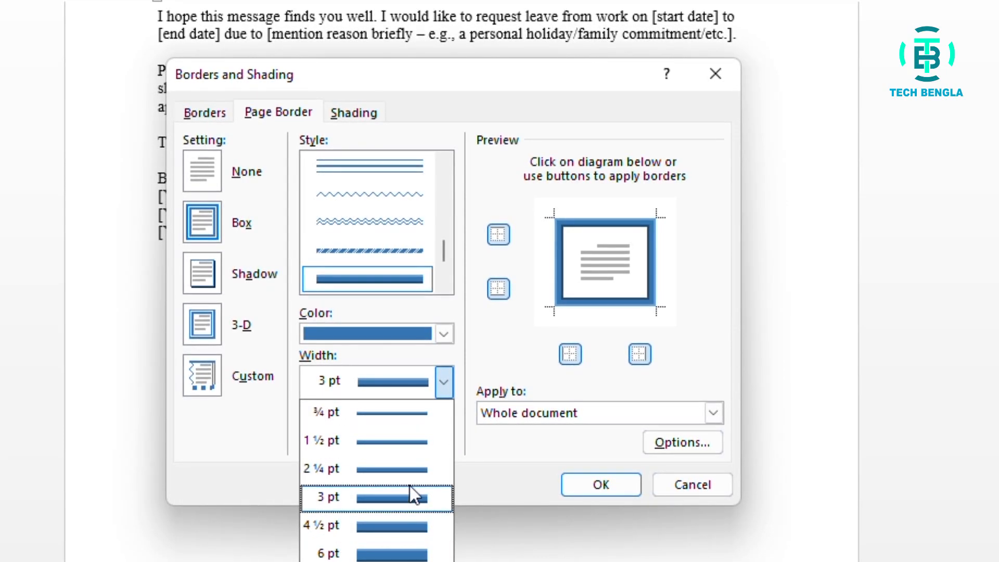
left_click(375, 532)
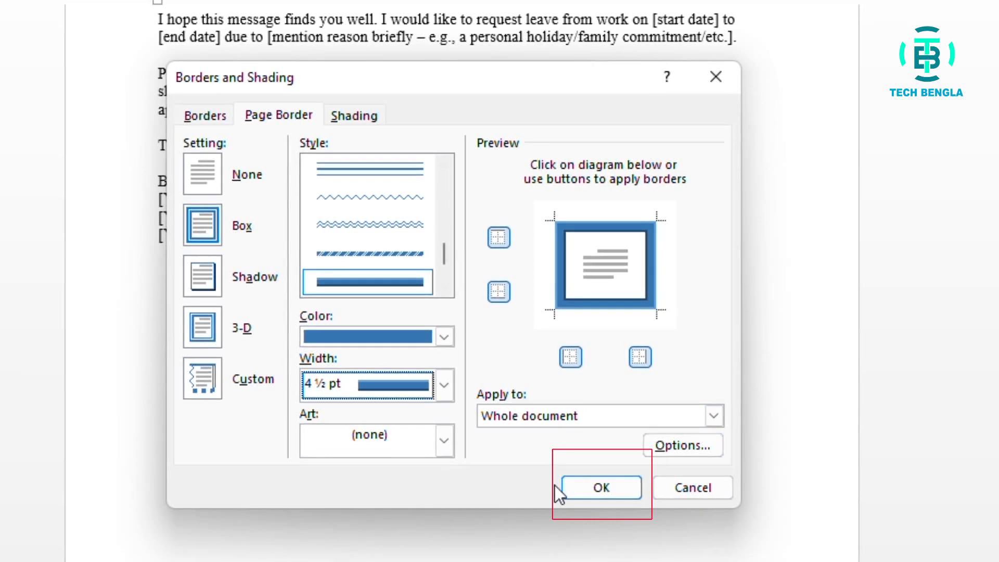
left_click(569, 488)
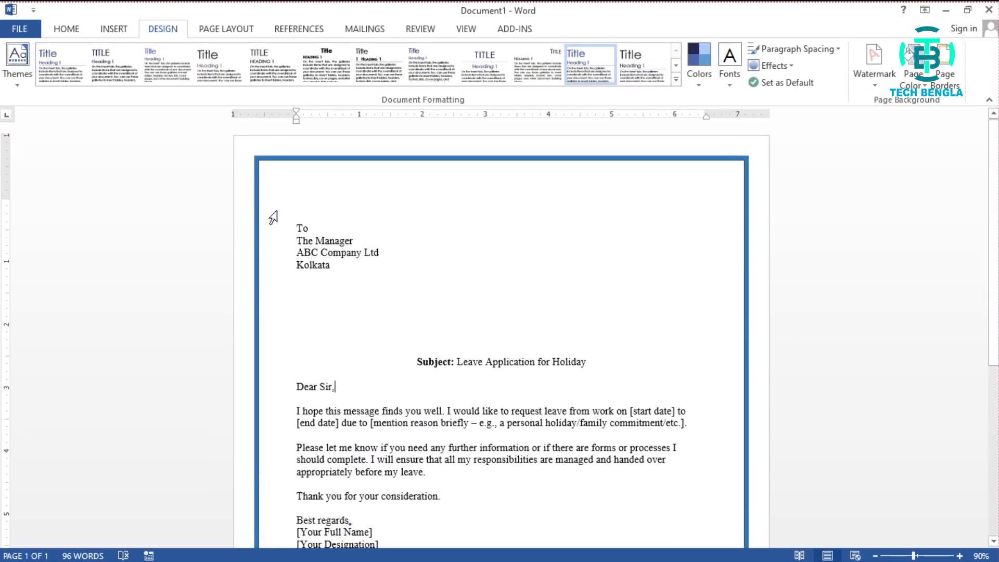
scroll(689, 394, "down", 5)
scroll(669, 387, "down", 2)
scroll(669, 387, "up", 8)
- Reopen the page border settings, browse the border art, and move the dialog up to make room for the art list
left_click(963, 78)
mouse_move(527, 176)
left_mouse_down()
mouse_move(525, 135)
mouse_move(531, 207)
left_mouse_up()
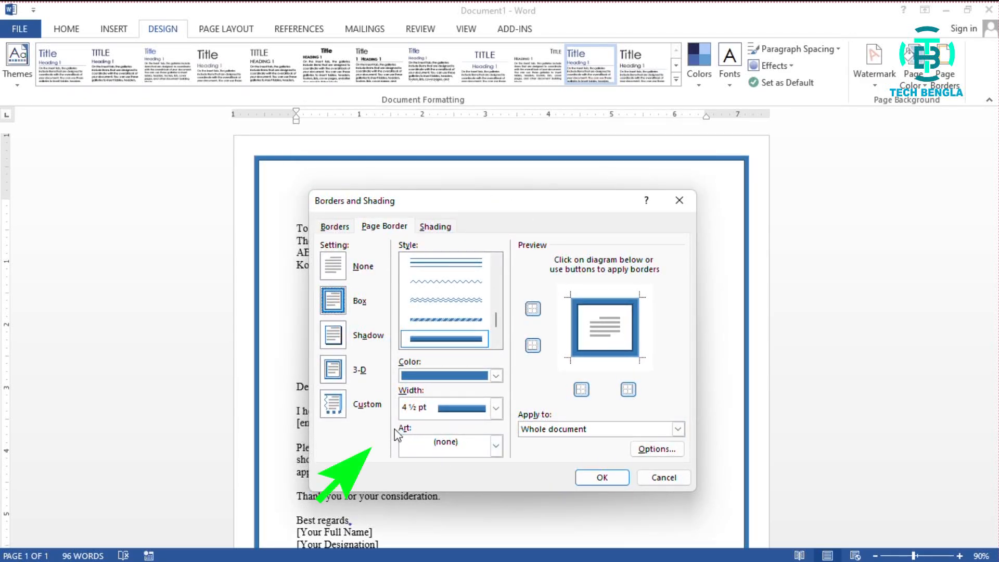
left_click(497, 446)
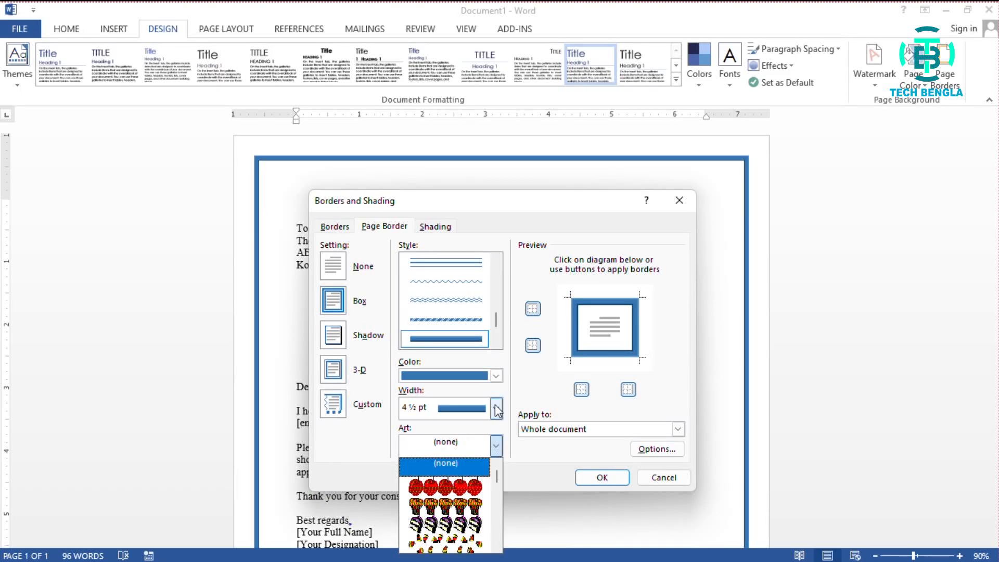
scroll(495, 404, "down", 4)
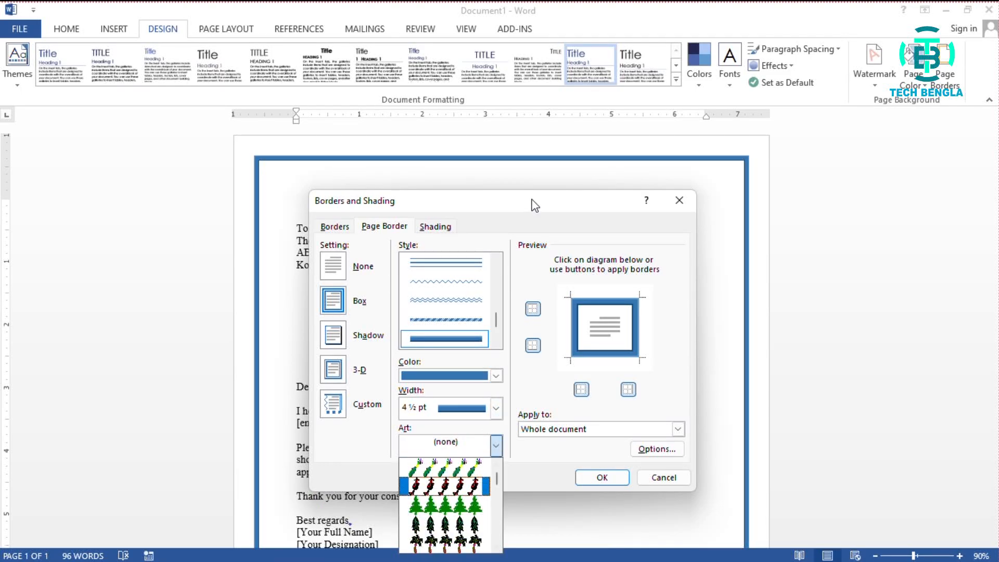
left_click(531, 204)
left_click_drag(499, 200, 500, 167)
- Replace the blue line border with the yellow star art border and review it on the page
left_click(493, 408)
scroll(484, 486, "down", 5)
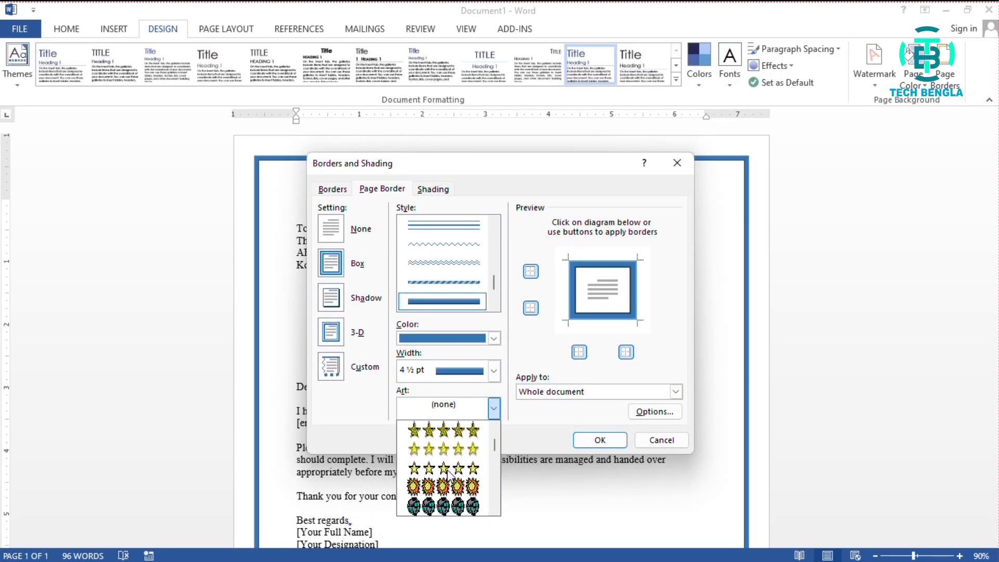
scroll(447, 473, "down", 6)
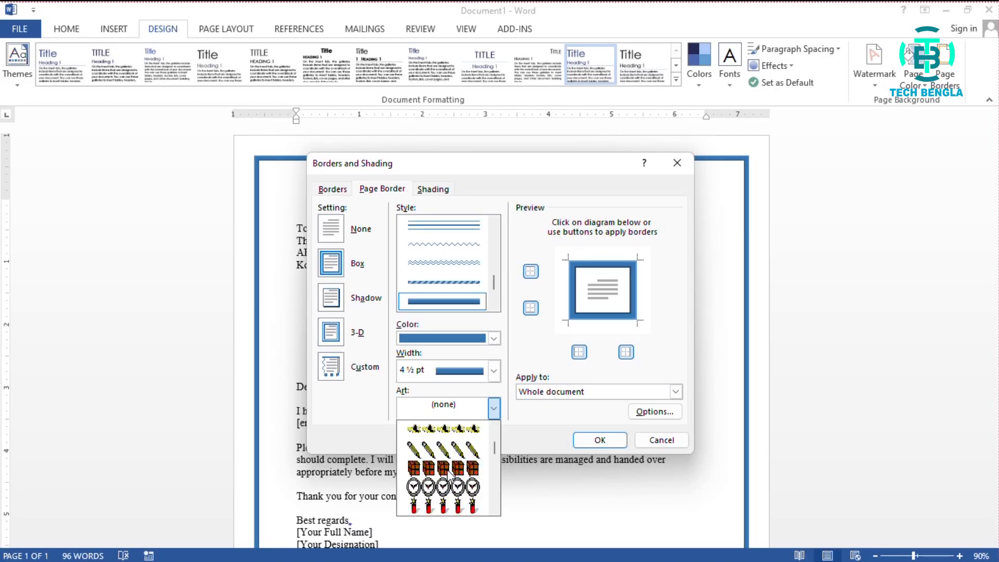
scroll(448, 475, "up", 5)
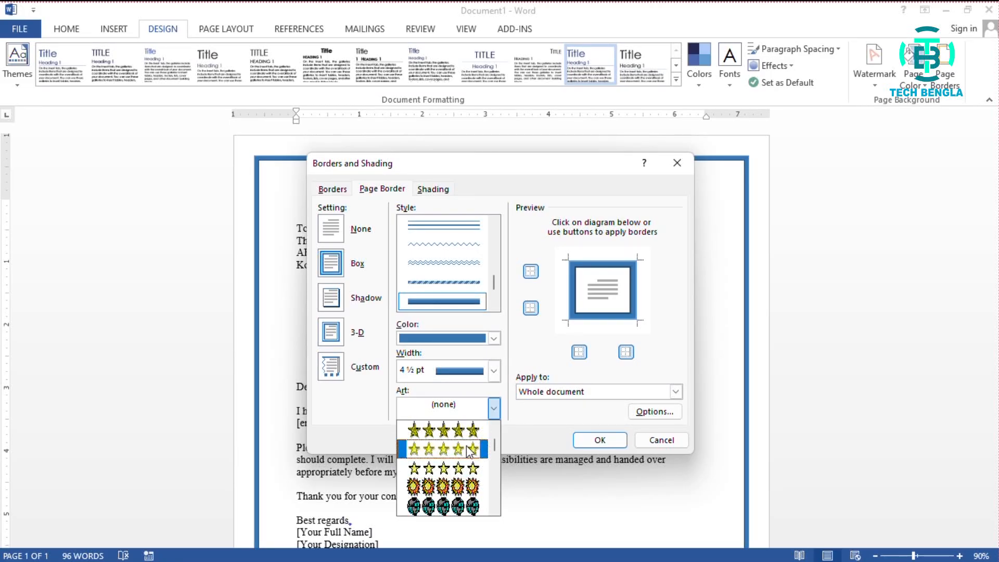
left_click(458, 449)
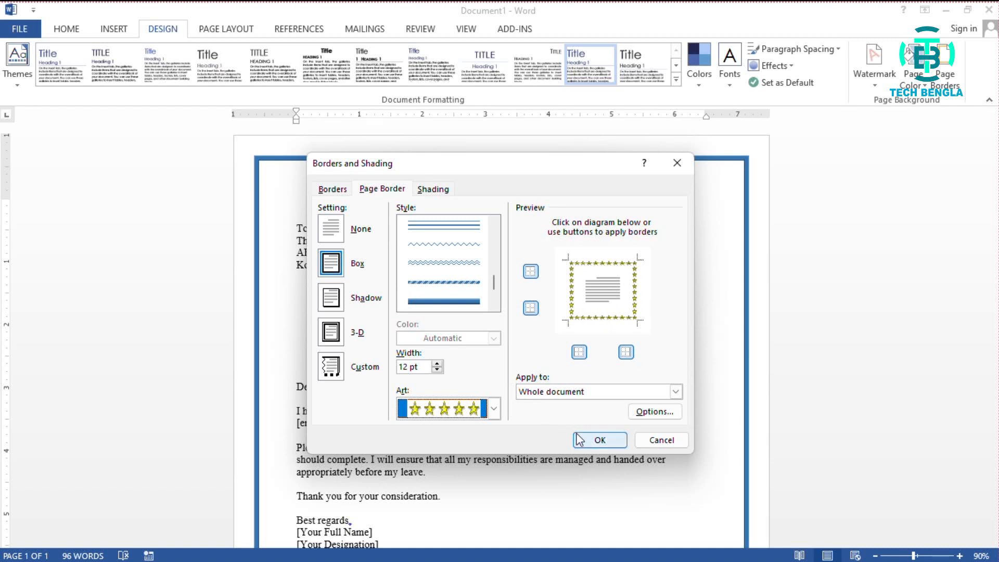
left_click(593, 440)
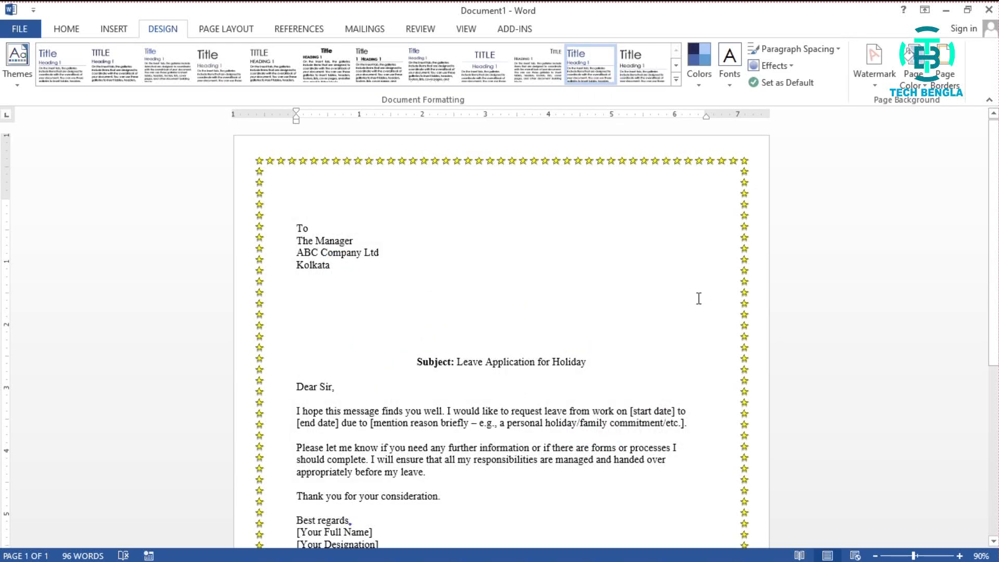
scroll(691, 298, "down", 6)
scroll(690, 300, "up", 6)
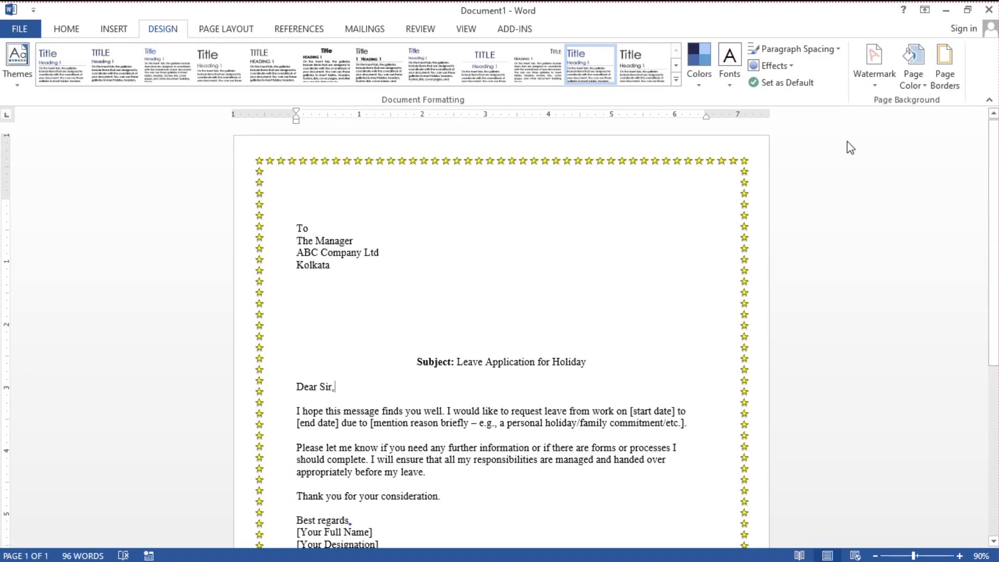
- Remove the star page border from the document by setting the page border to None
left_click(937, 89)
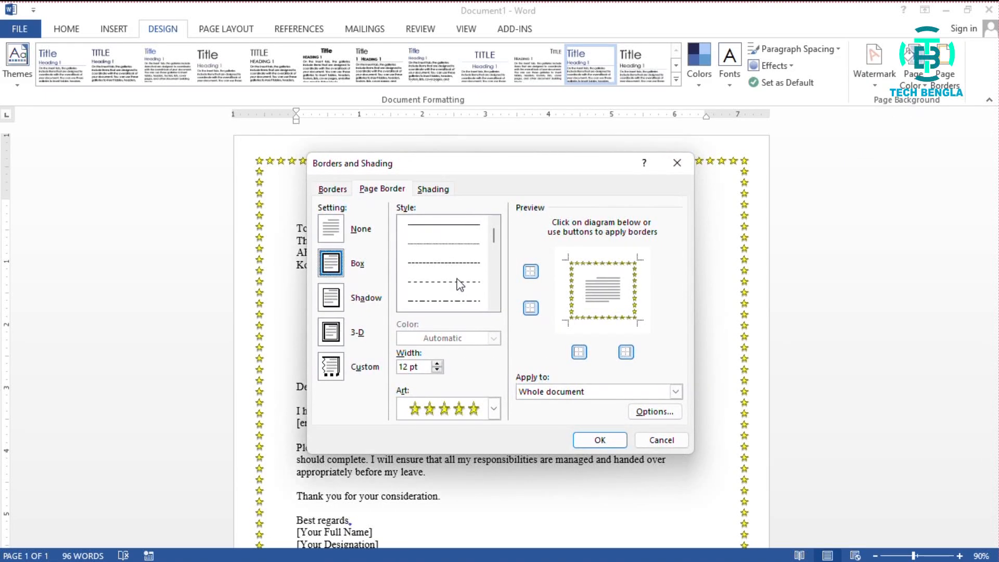
left_click_drag(473, 170, 506, 168)
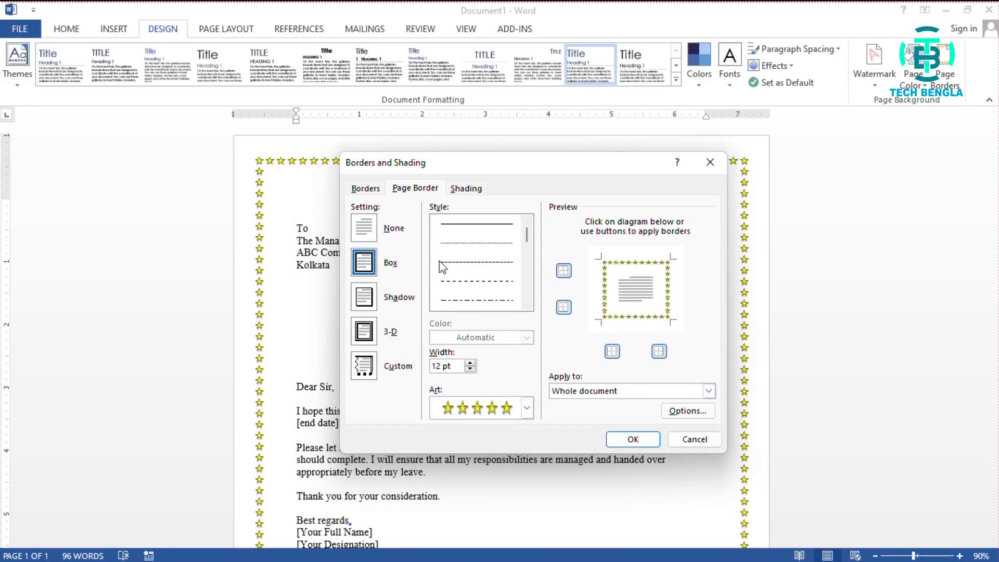
left_click(362, 228)
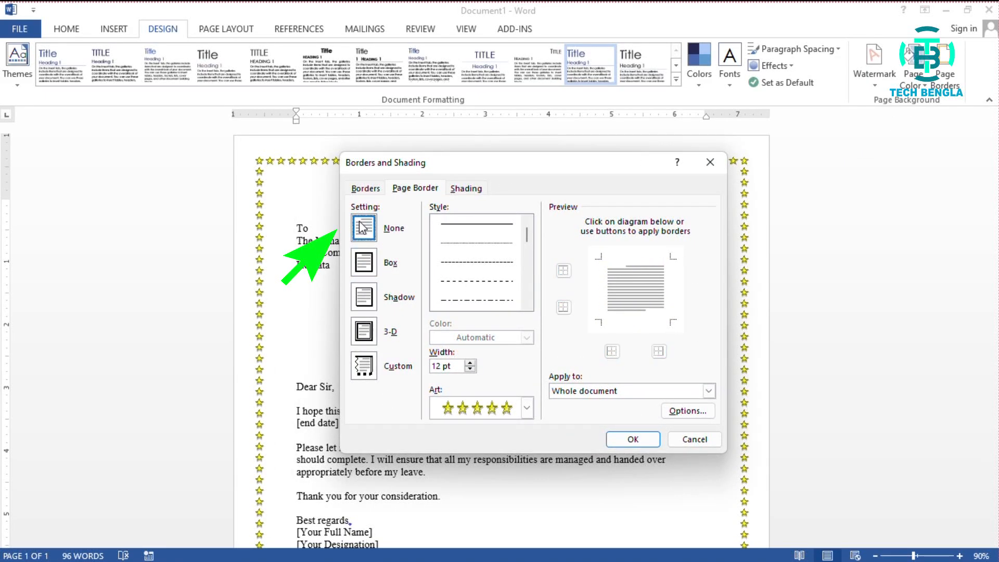
left_click(624, 439)
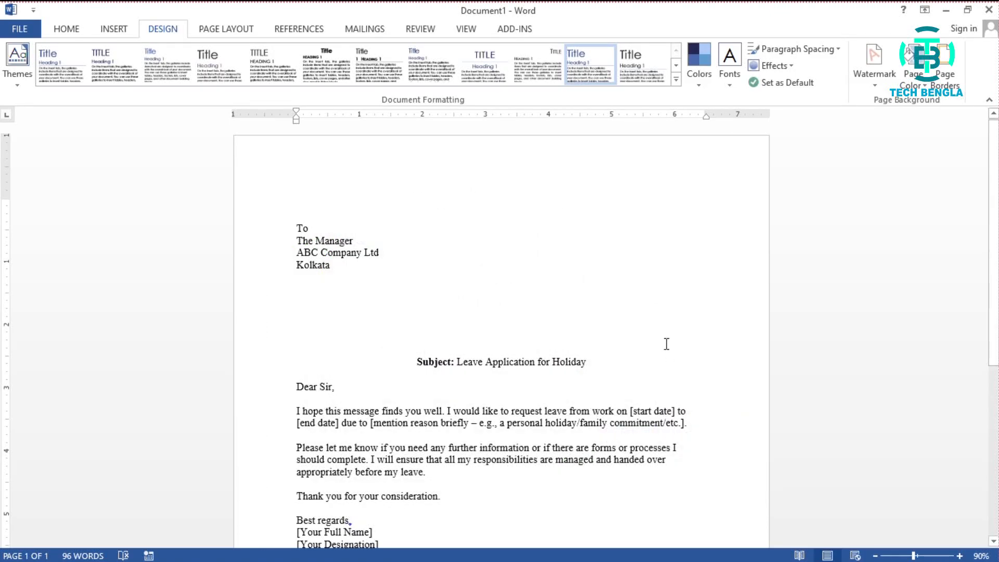